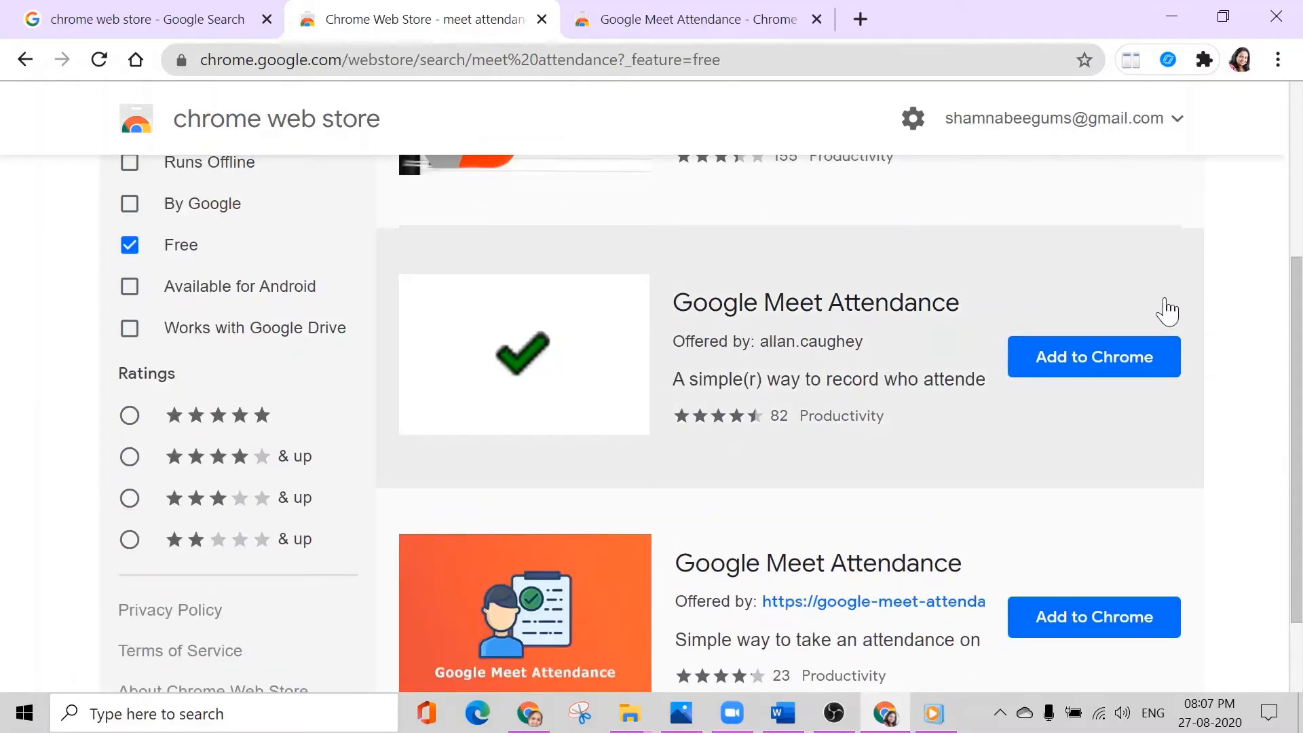
# - Add the Google Meet Attendance extension with the green checkmark logo to Chrome
pyautogui.hotkey('ctrl', 'Tab')
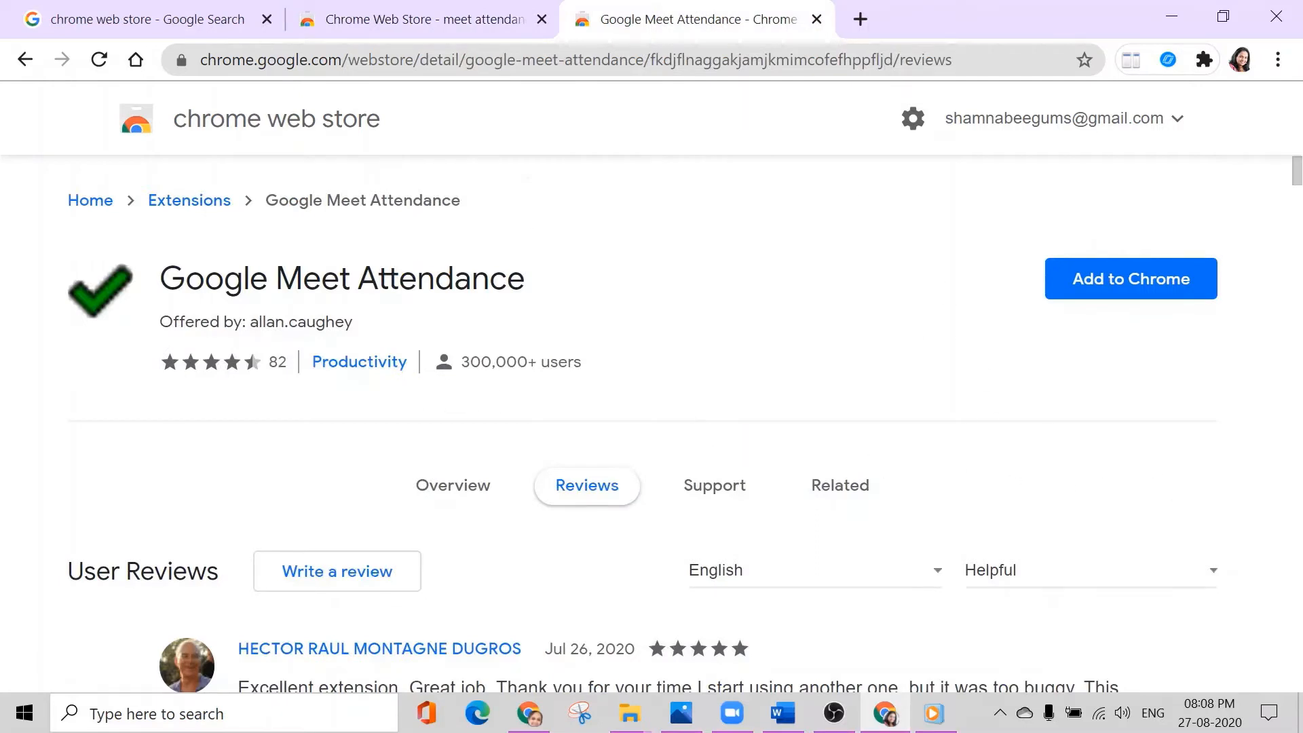
pyautogui.click(1113, 284)
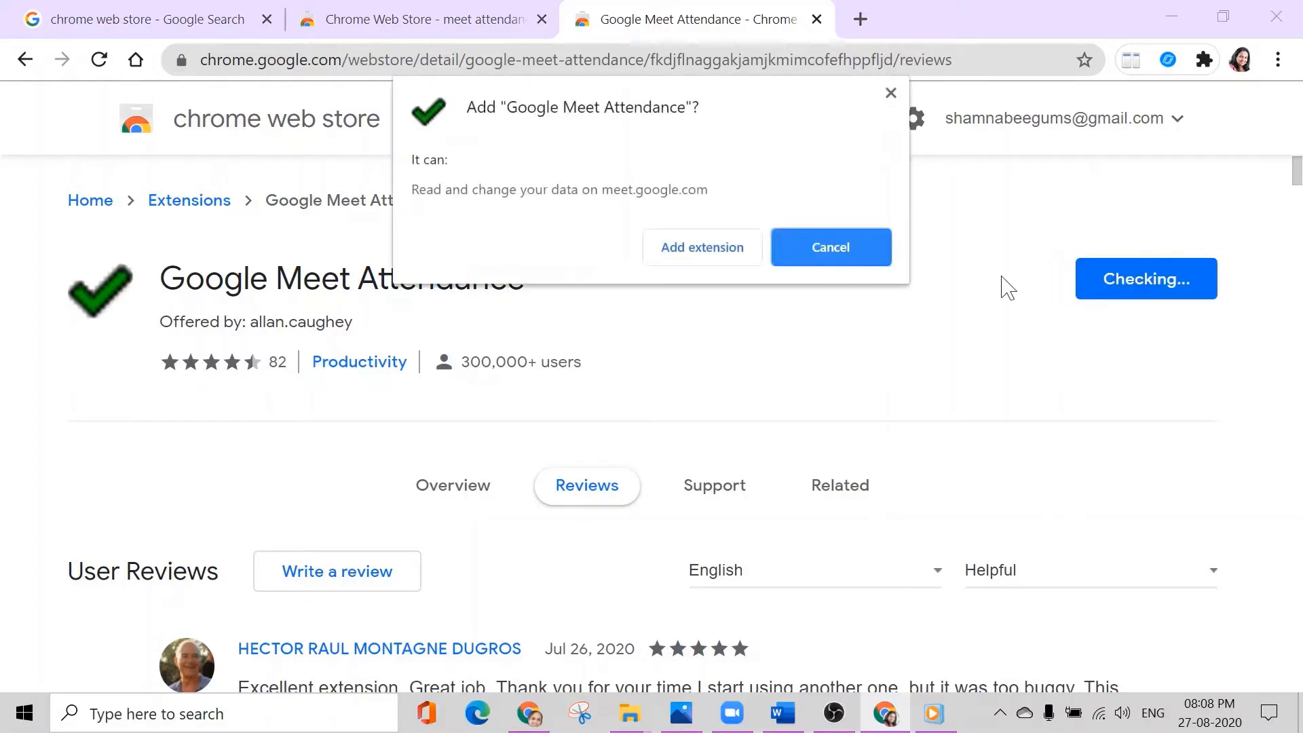
pyautogui.click(710, 248)
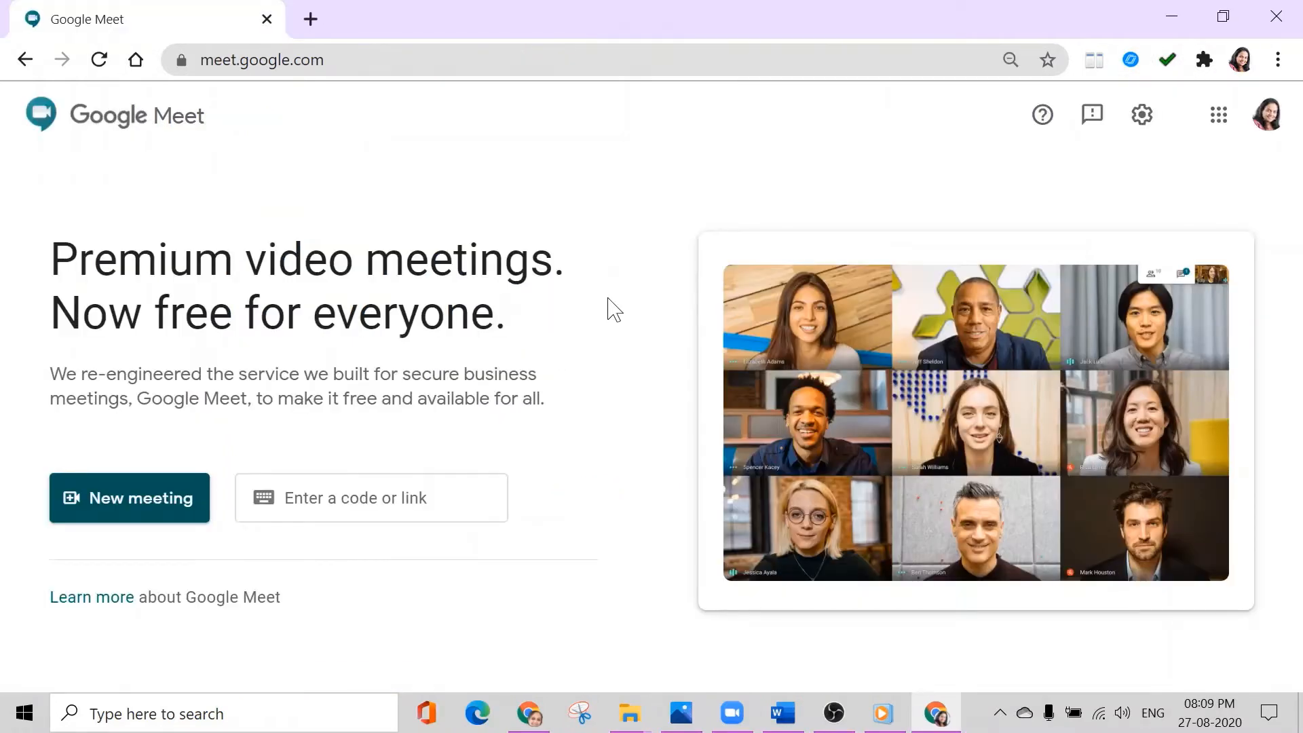
# - Create a new instant meeting in Google Meet
pyautogui.click(133, 515)
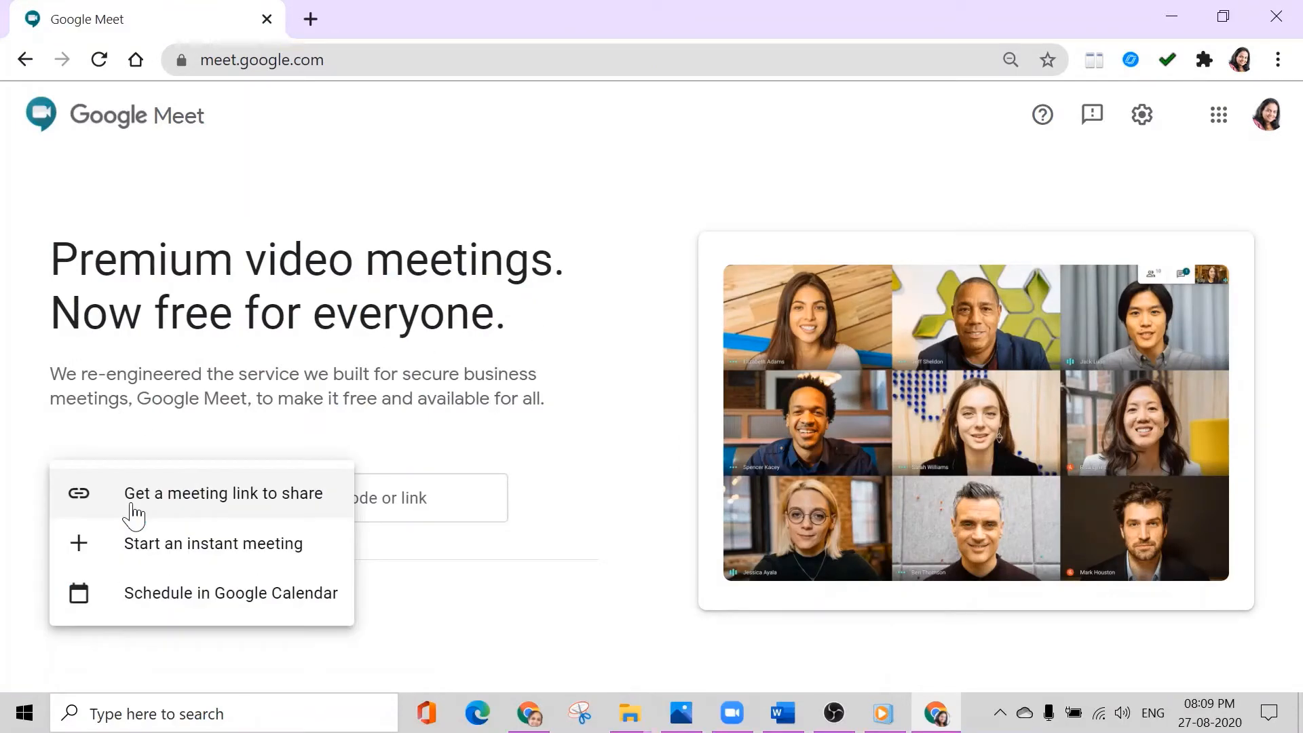
pyautogui.click(168, 560)
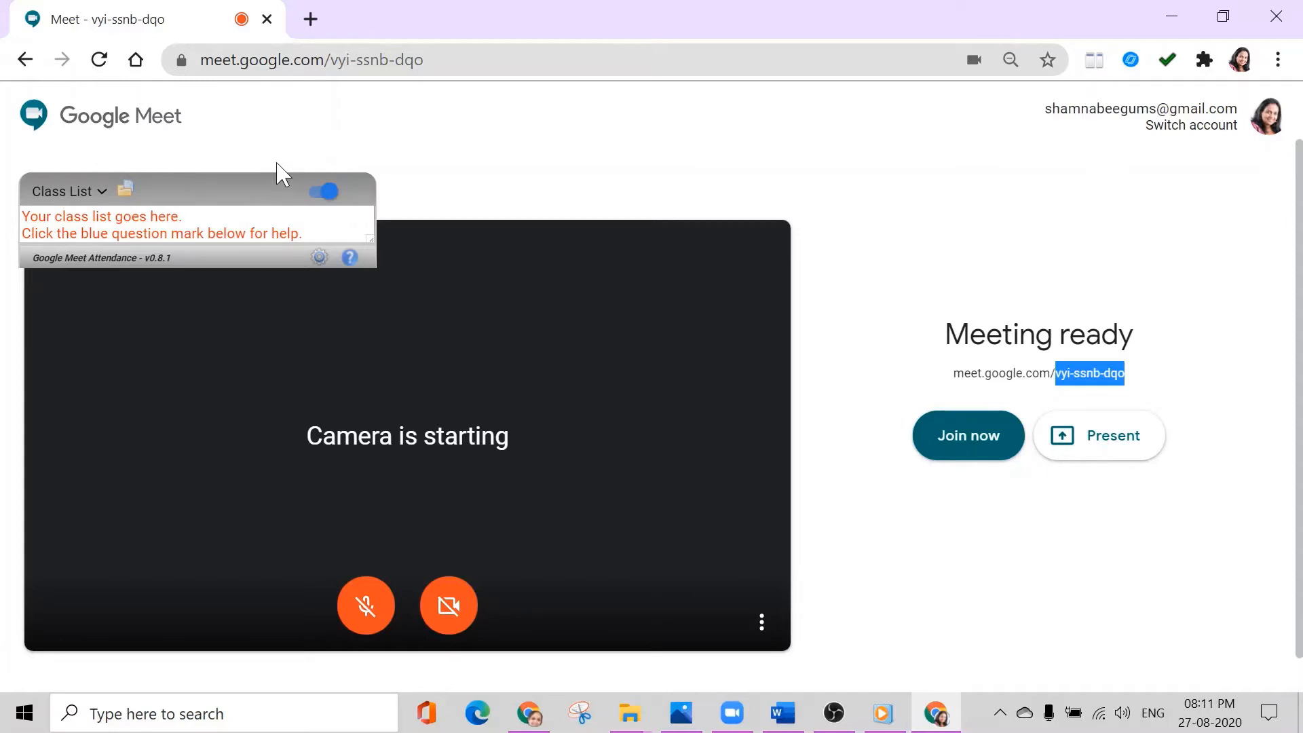
# - Add a class named "class 12 English" to the attendance extension and paste the student names into its list
pyautogui.click(103, 194)
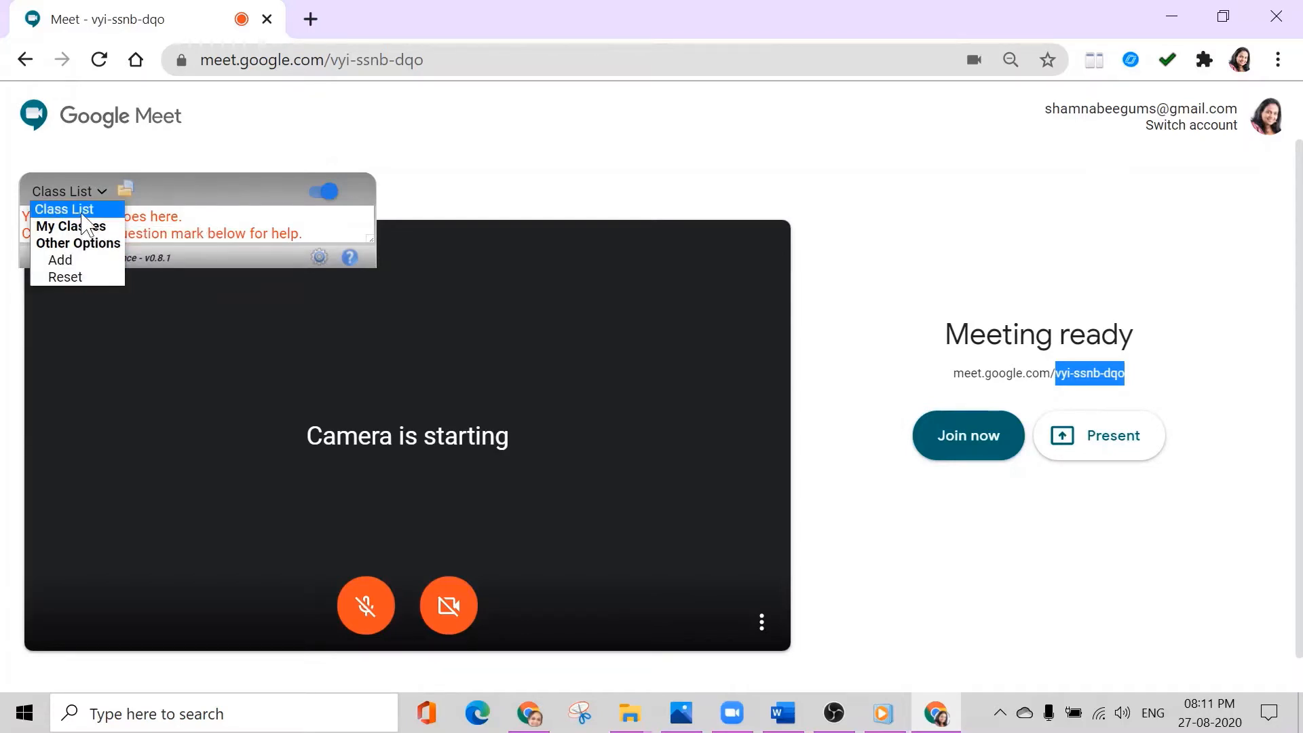
pyautogui.click(75, 260)
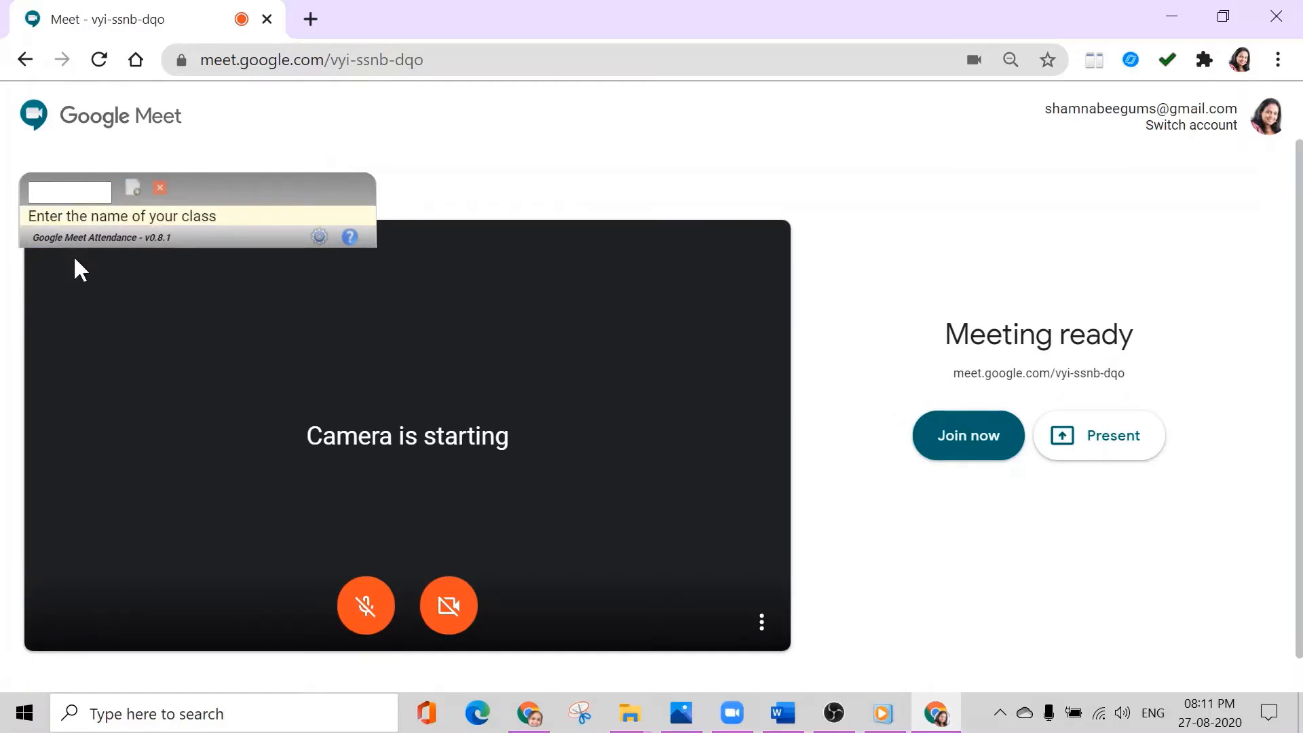
pyautogui.write('class ')
pyautogui.write('12')
pyautogui.write(' English')
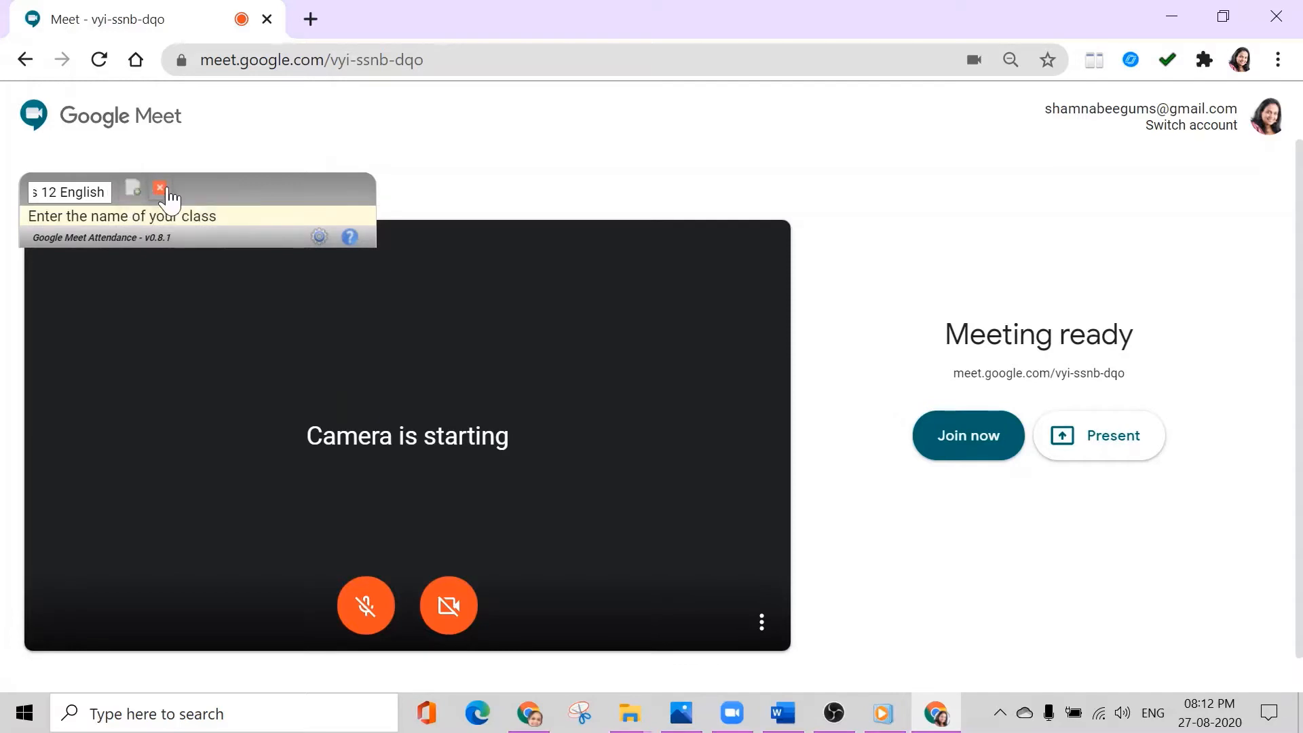
pyautogui.click(134, 192)
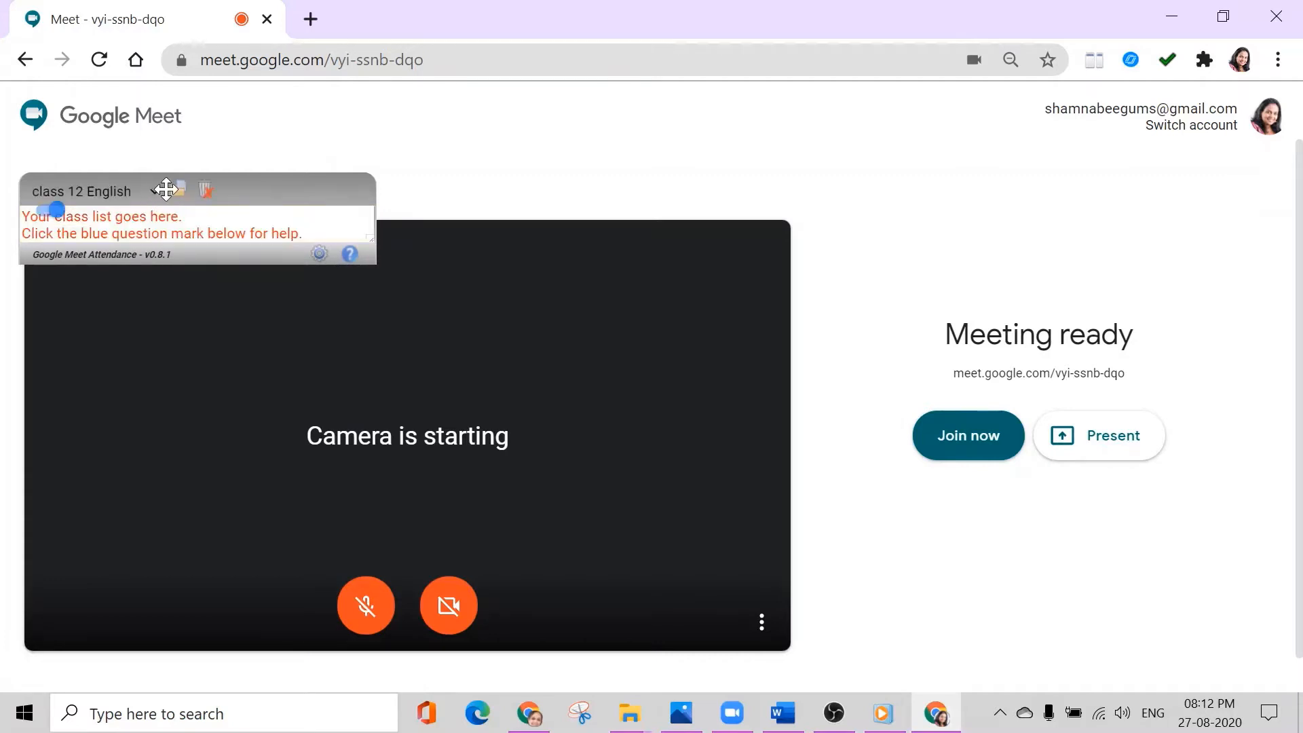
pyautogui.click(162, 224)
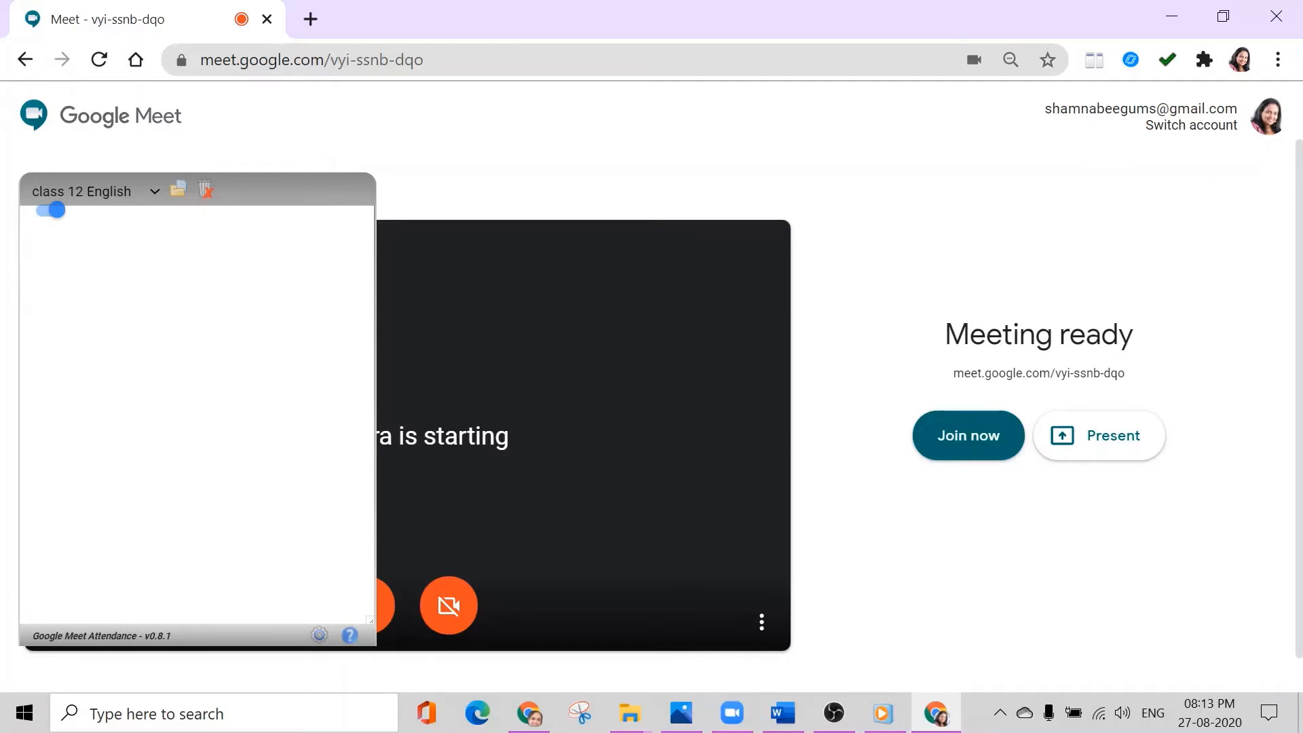
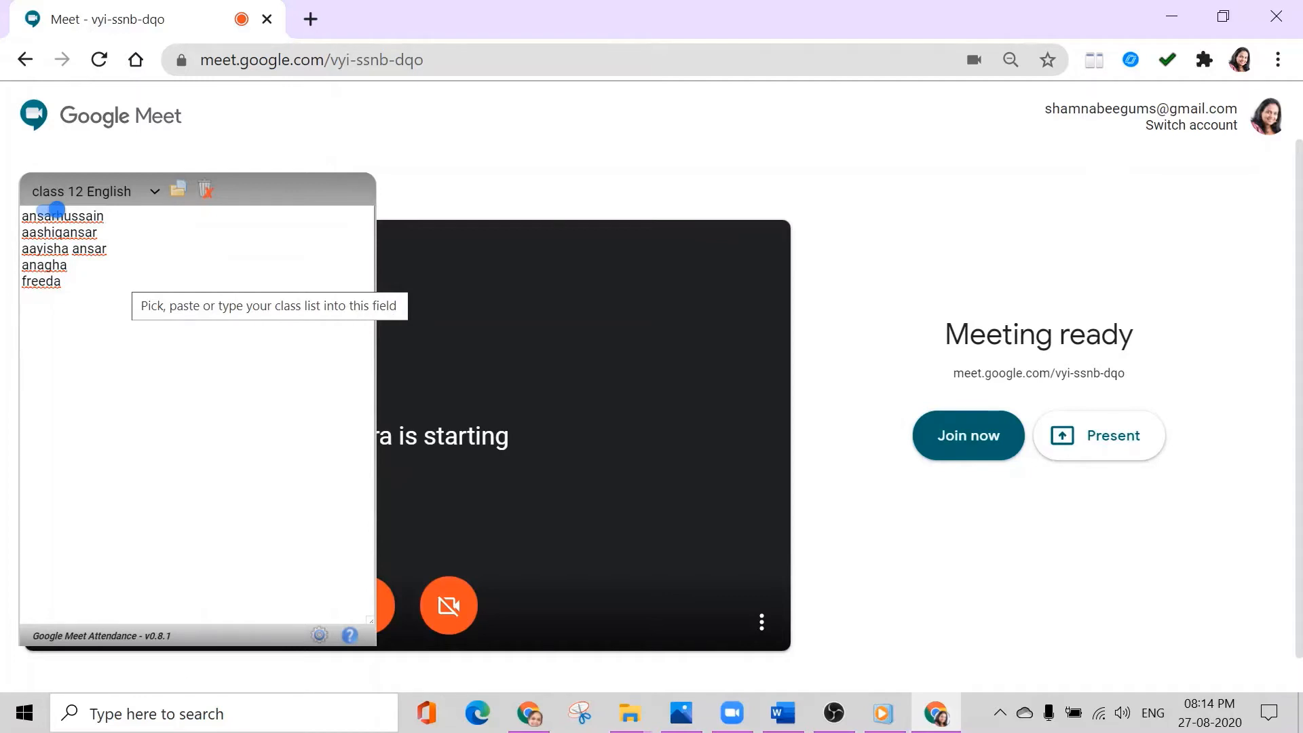
# - In the attendance extension's settings, make the updates window auto-hide after 20 seconds
pyautogui.click(319, 635)
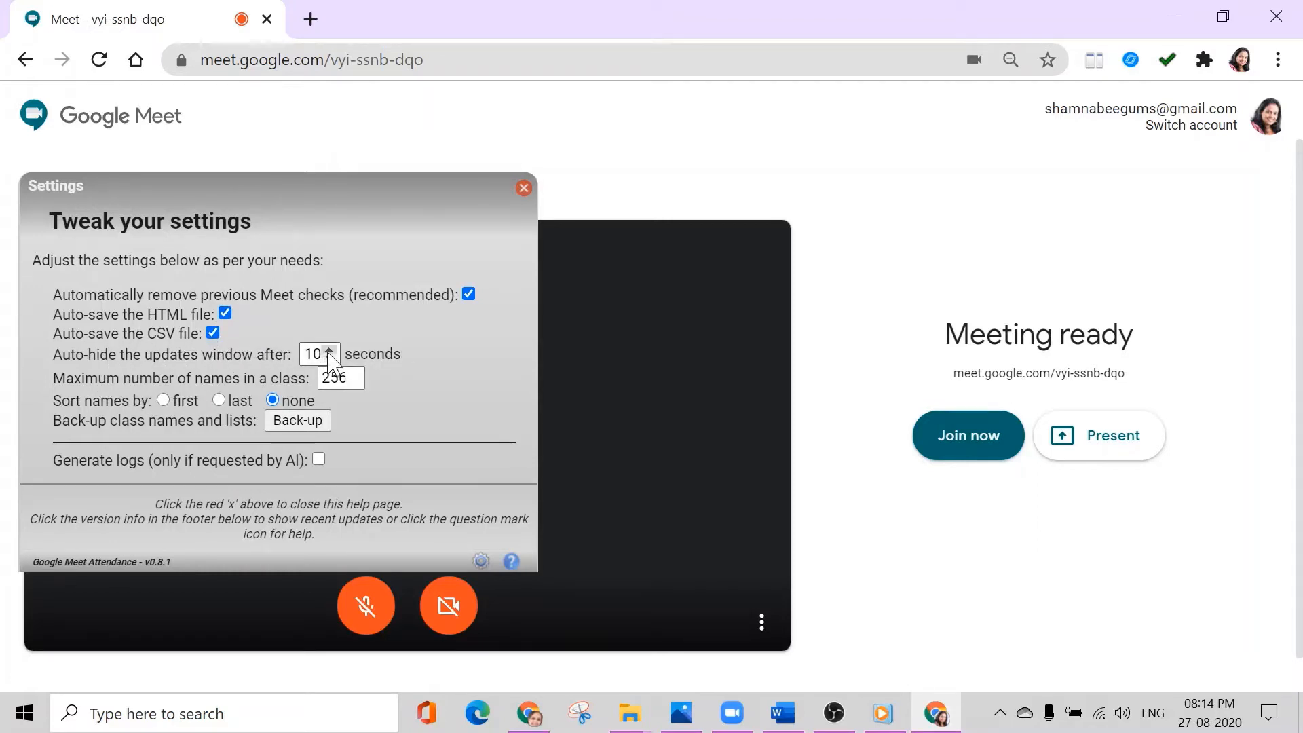
pyautogui.click(329, 350)
pyautogui.click(330, 350)
pyautogui.click(329, 349)
pyautogui.click(329, 350)
pyautogui.click(329, 350)
pyautogui.click(329, 350)
pyautogui.click(329, 349)
# - Set the maximum number of names in a class to 100 and close the settings
pyautogui.click(341, 378)
pyautogui.press('BackSpace')
pyautogui.press('Delete')
pyautogui.write('100')
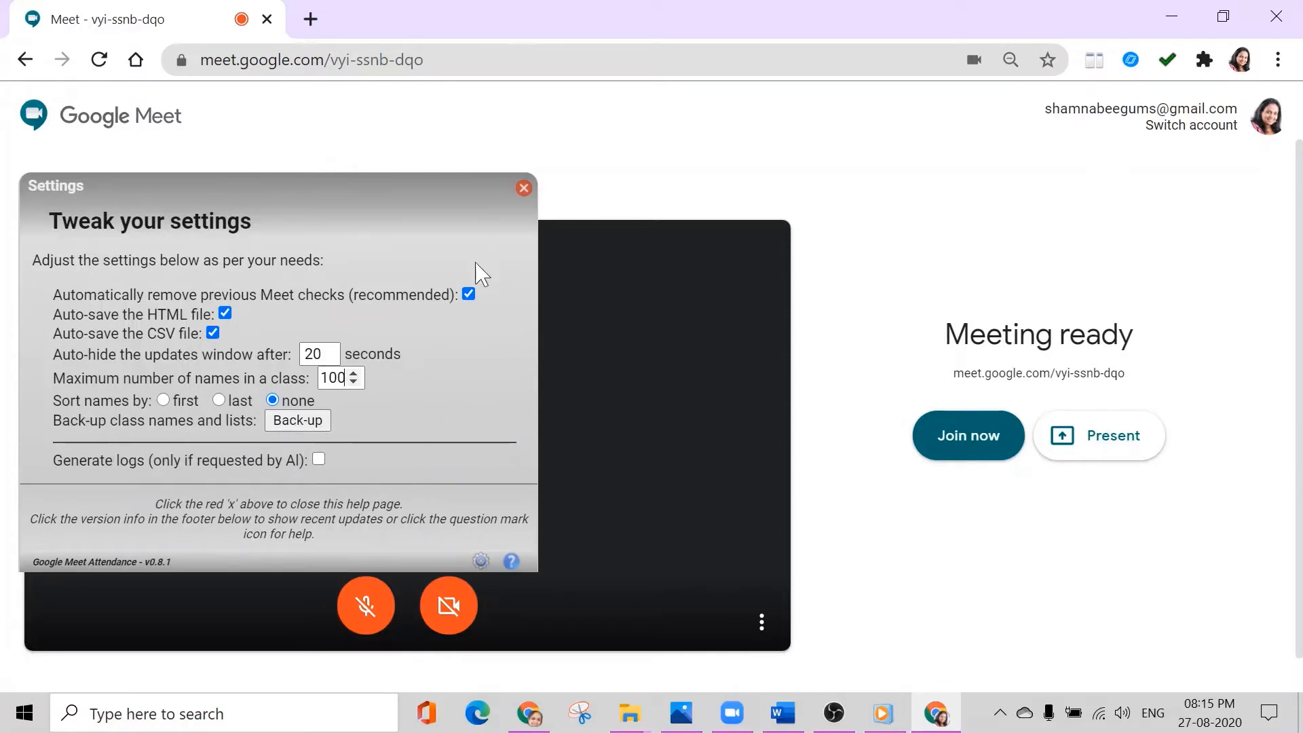
pyautogui.click(523, 190)
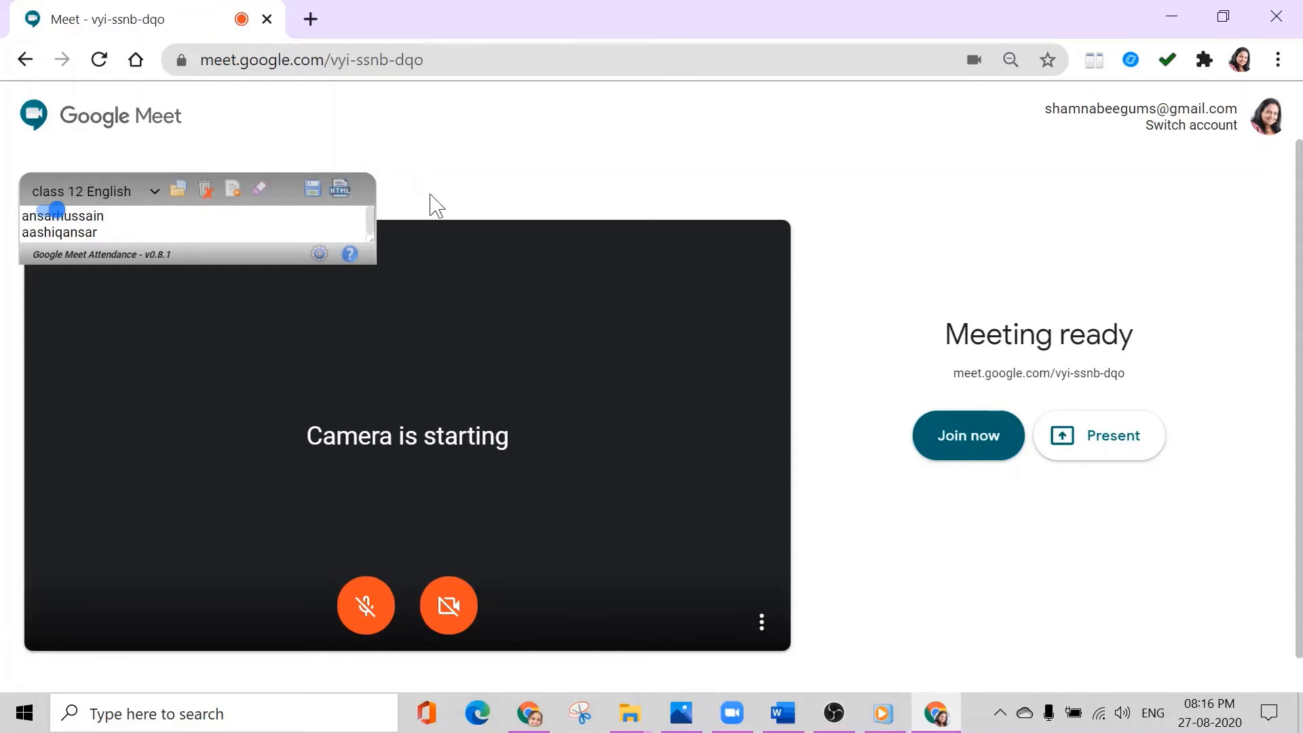
# - Join the meeting, dismissing the invitation dialog, and admit the first waiting participant
pyautogui.click(975, 451)
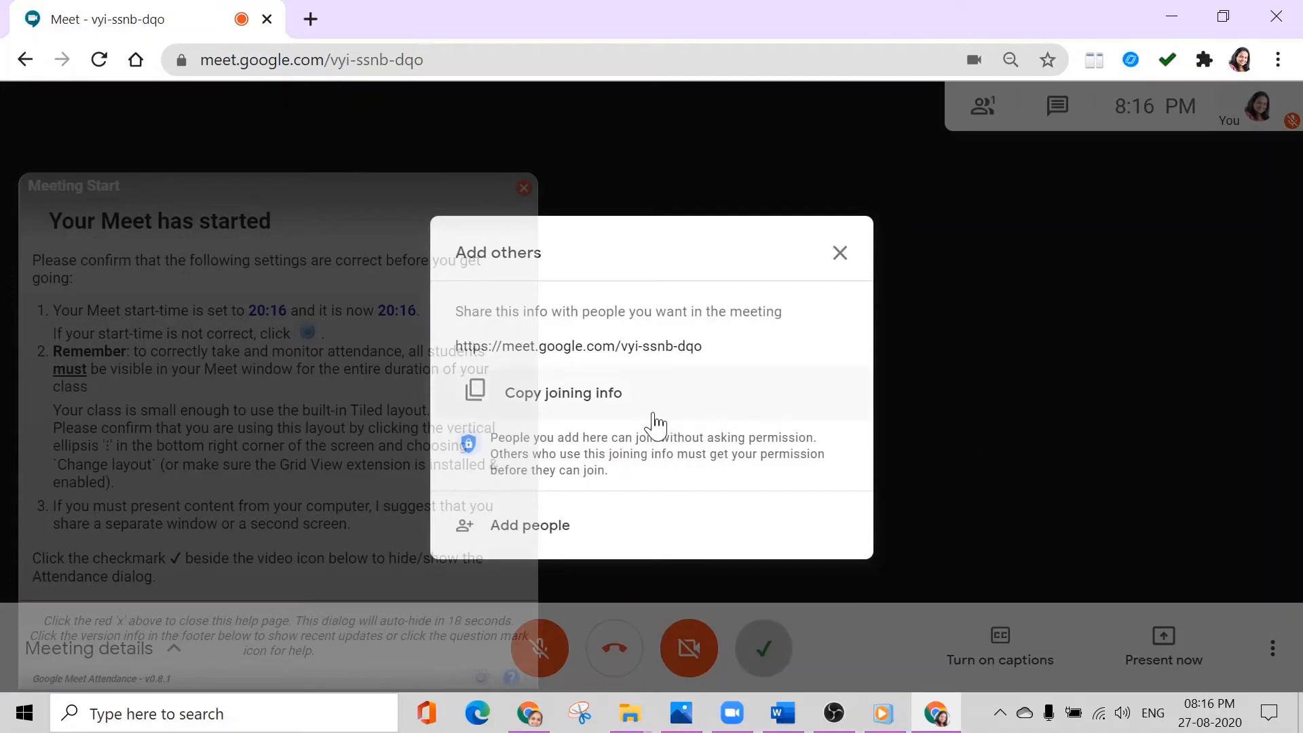
pyautogui.click(840, 255)
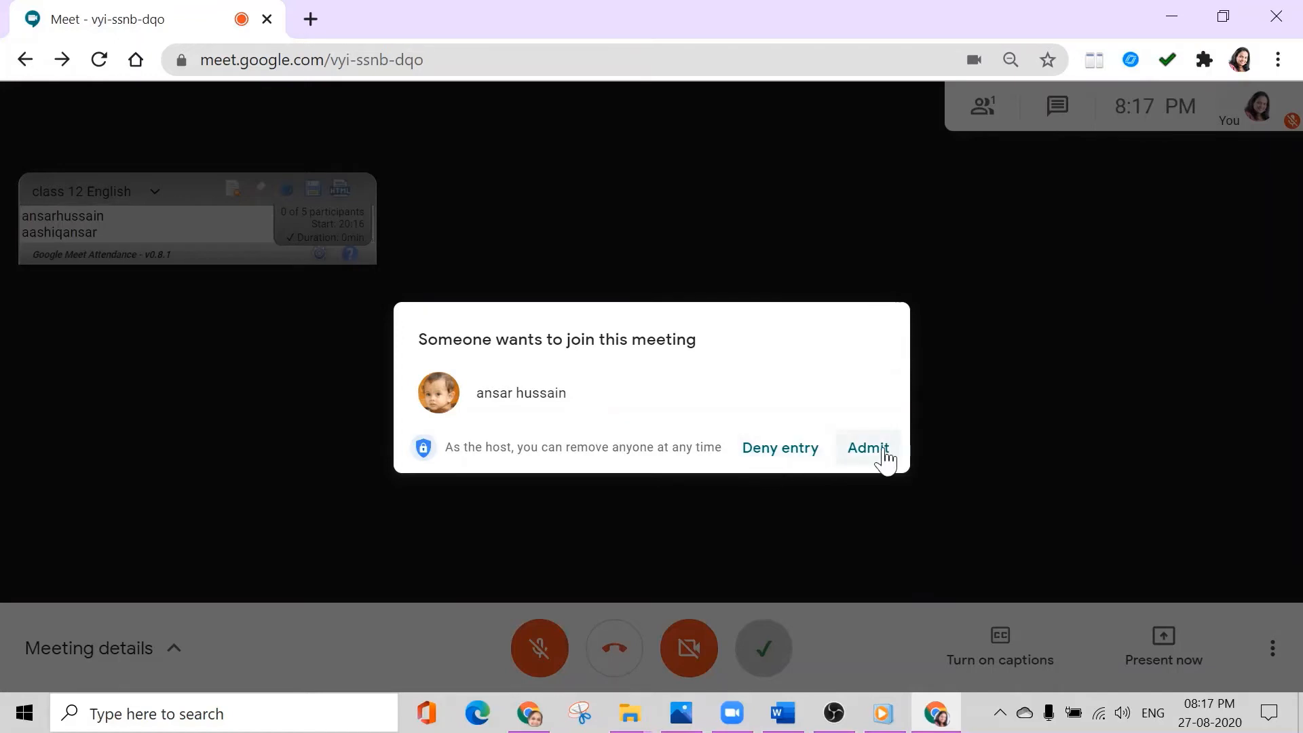
pyautogui.click(882, 449)
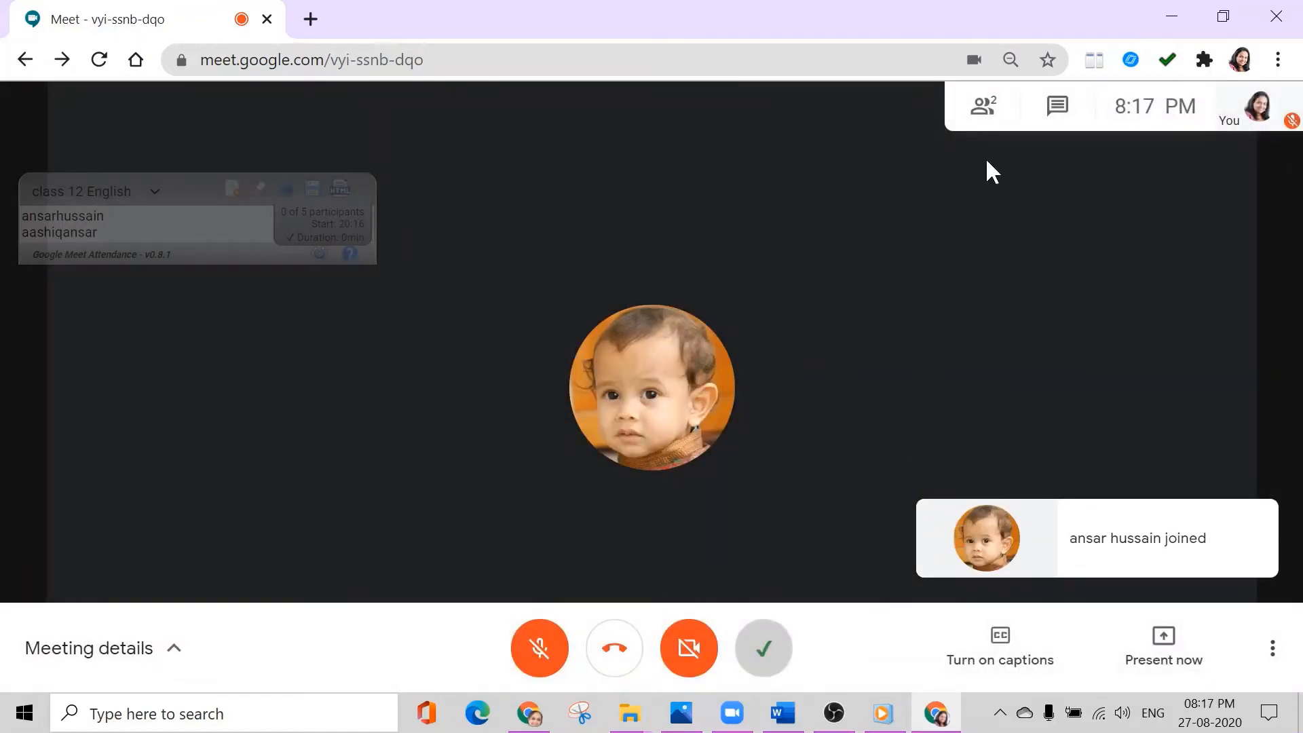
# - Show the meeting's participant list and the attendance class list, and admit the next waiting participant
pyautogui.click(982, 112)
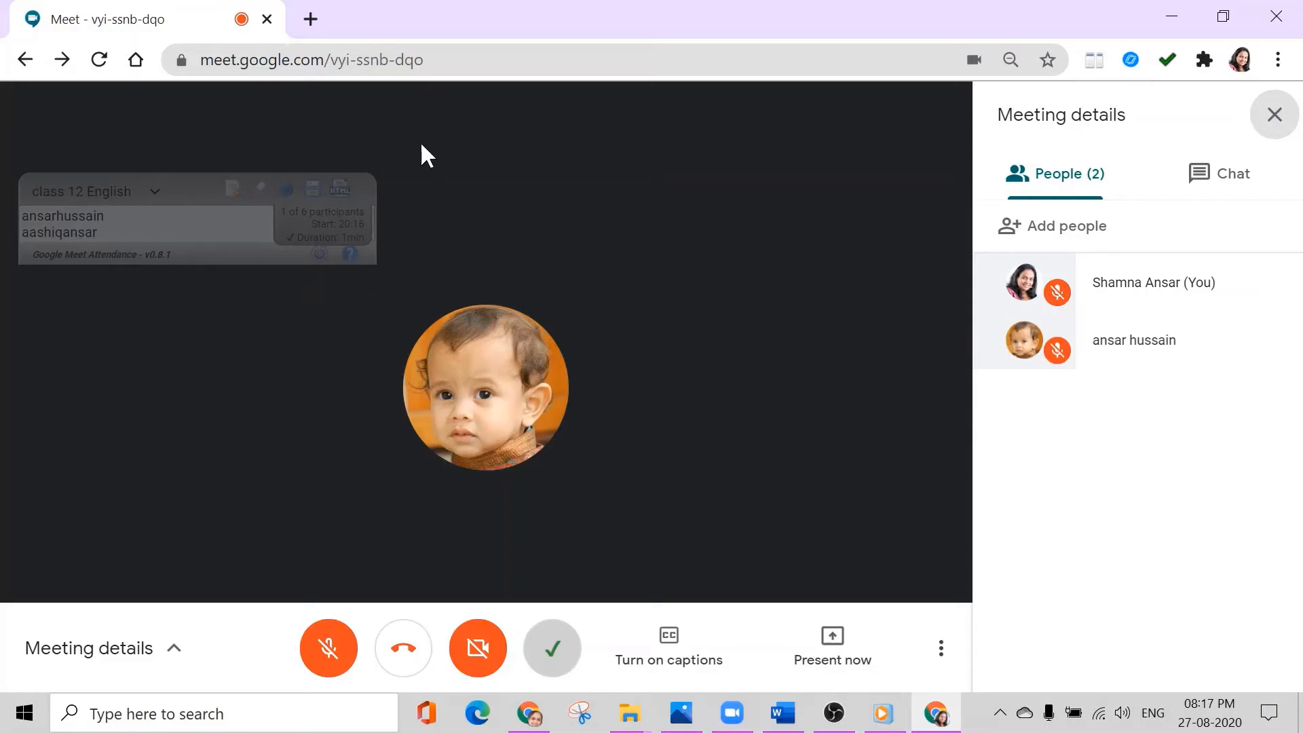
pyautogui.click(556, 658)
pyautogui.click(104, 216)
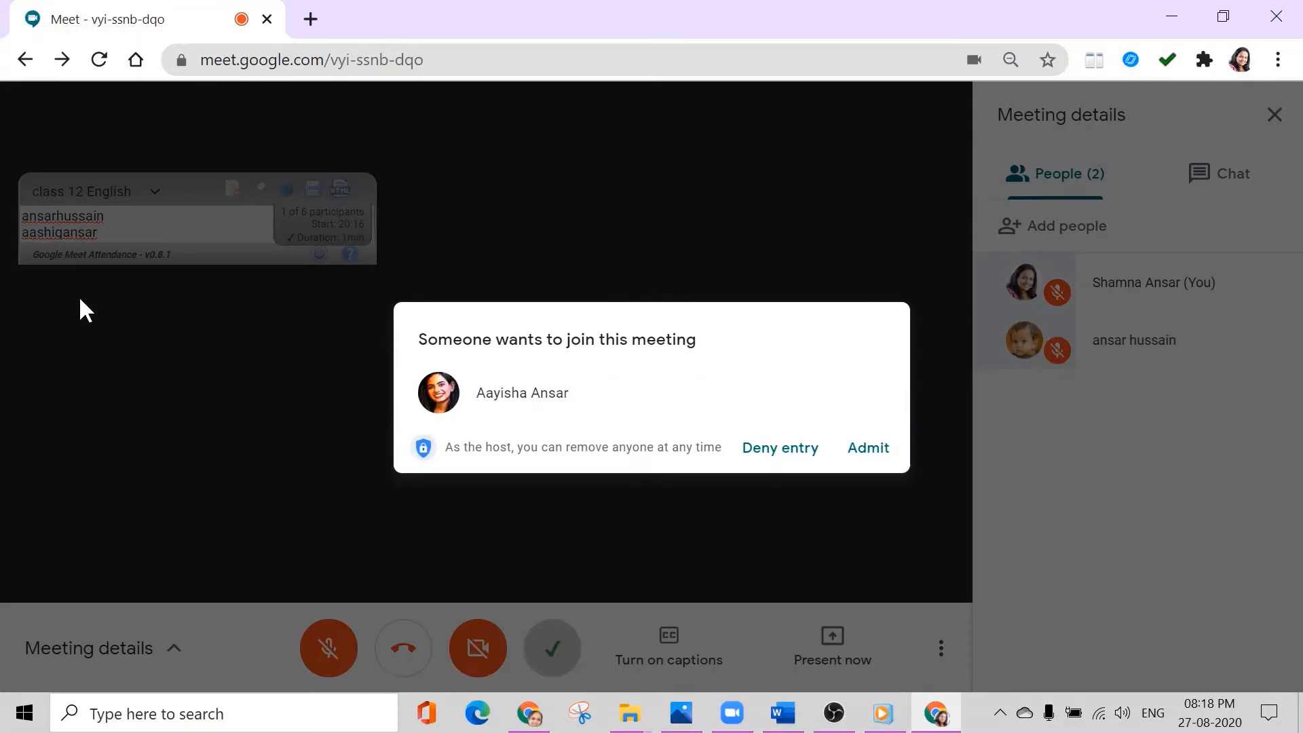
pyautogui.click(868, 449)
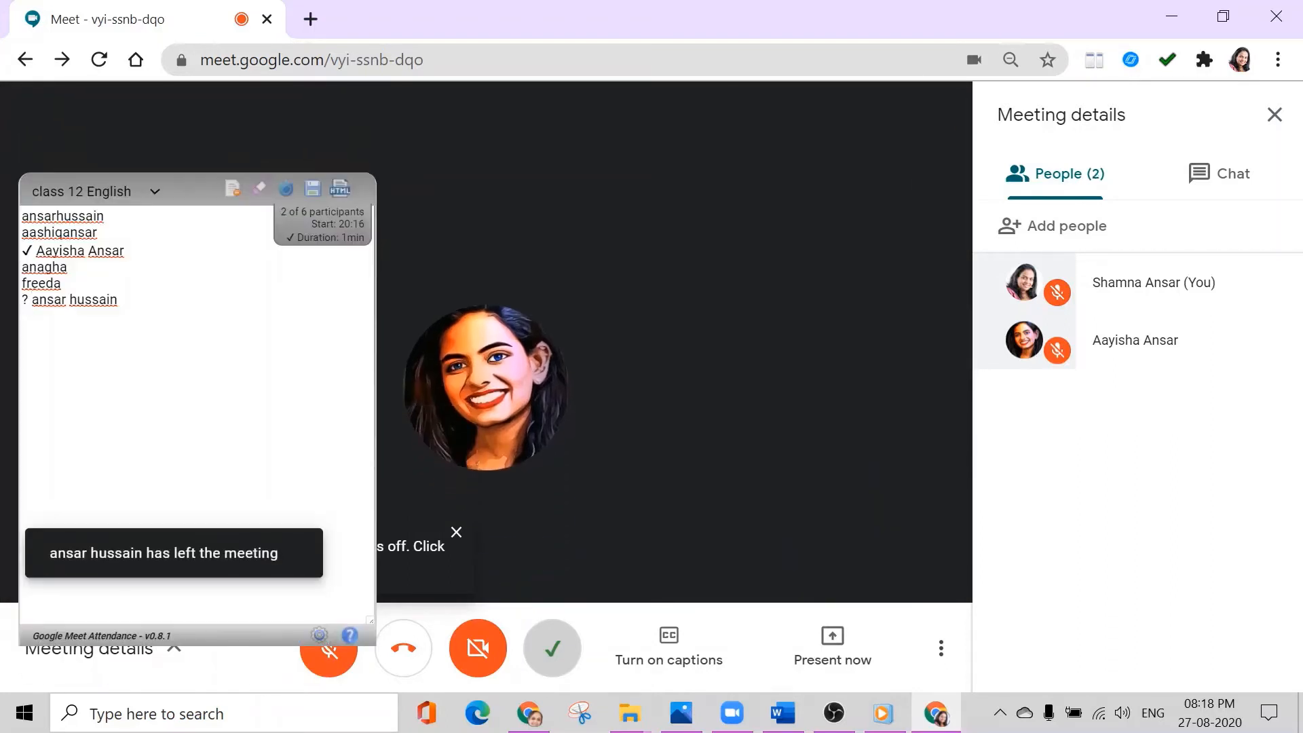
# - Clear the attendance checks and delete the name written without a space on the first line of the class list
pyautogui.click(260, 189)
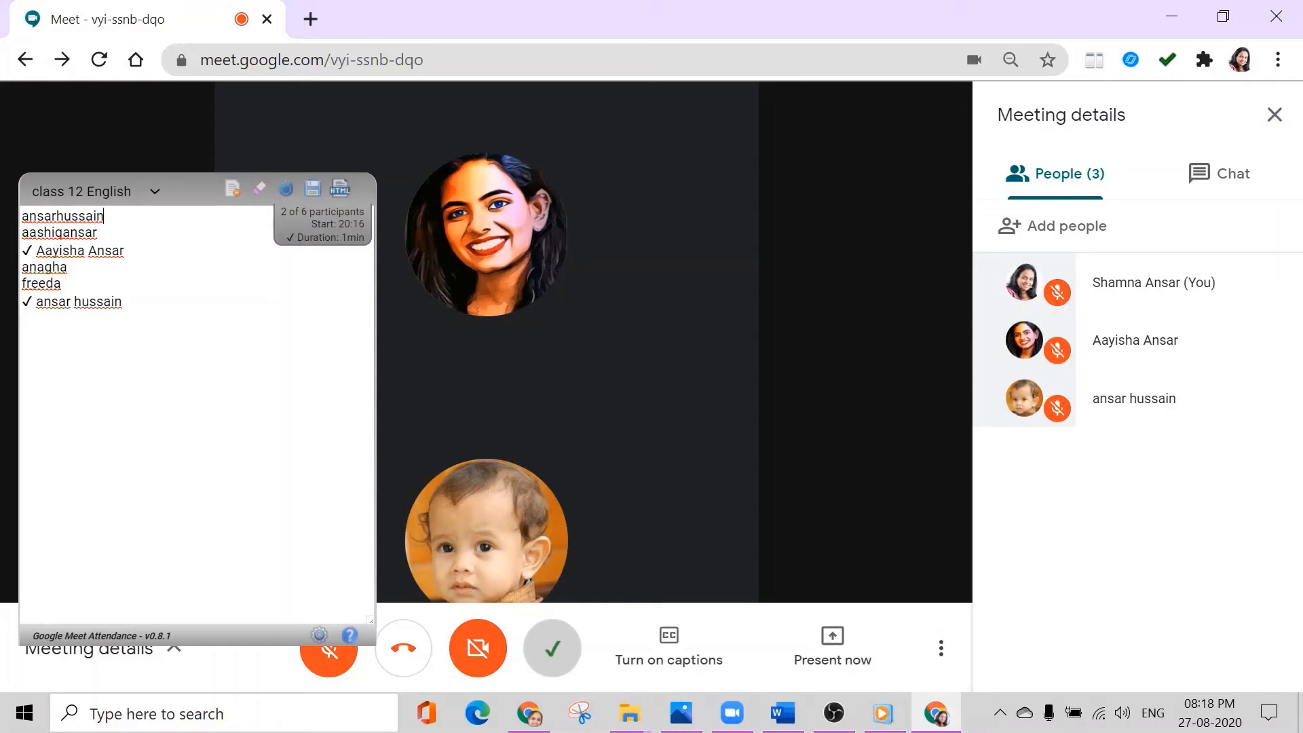
pyautogui.press('BackSpace')
pyautogui.press('BackSpace')
pyautogui.press('BackSpace')
pyautogui.press('BackSpace')
pyautogui.press('BackSpace')
pyautogui.press('BackSpace')
pyautogui.press('BackSpace')
pyautogui.press('BackSpace')
pyautogui.press('BackSpace')
pyautogui.press('BackSpace')
pyautogui.press('BackSpace')
pyautogui.press('BackSpace')
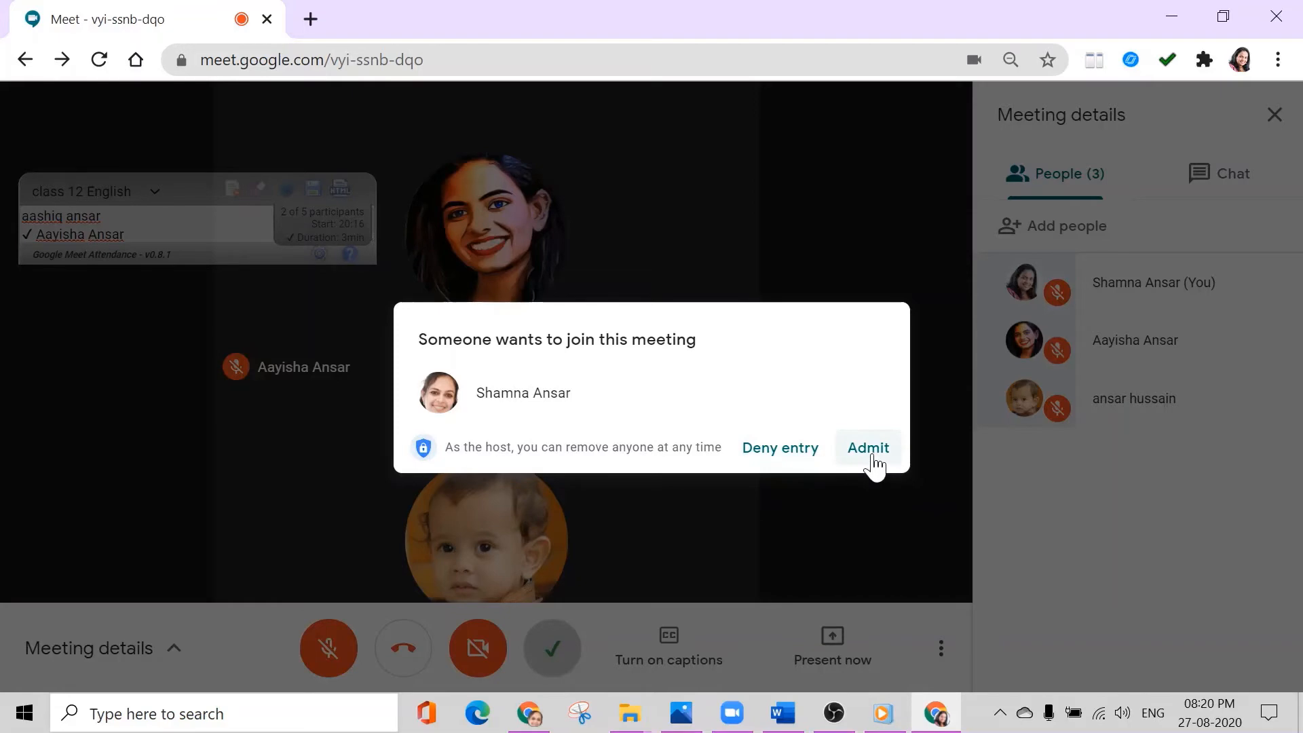
# - Admit the two further participants who ask to join the meeting
pyautogui.click(871, 452)
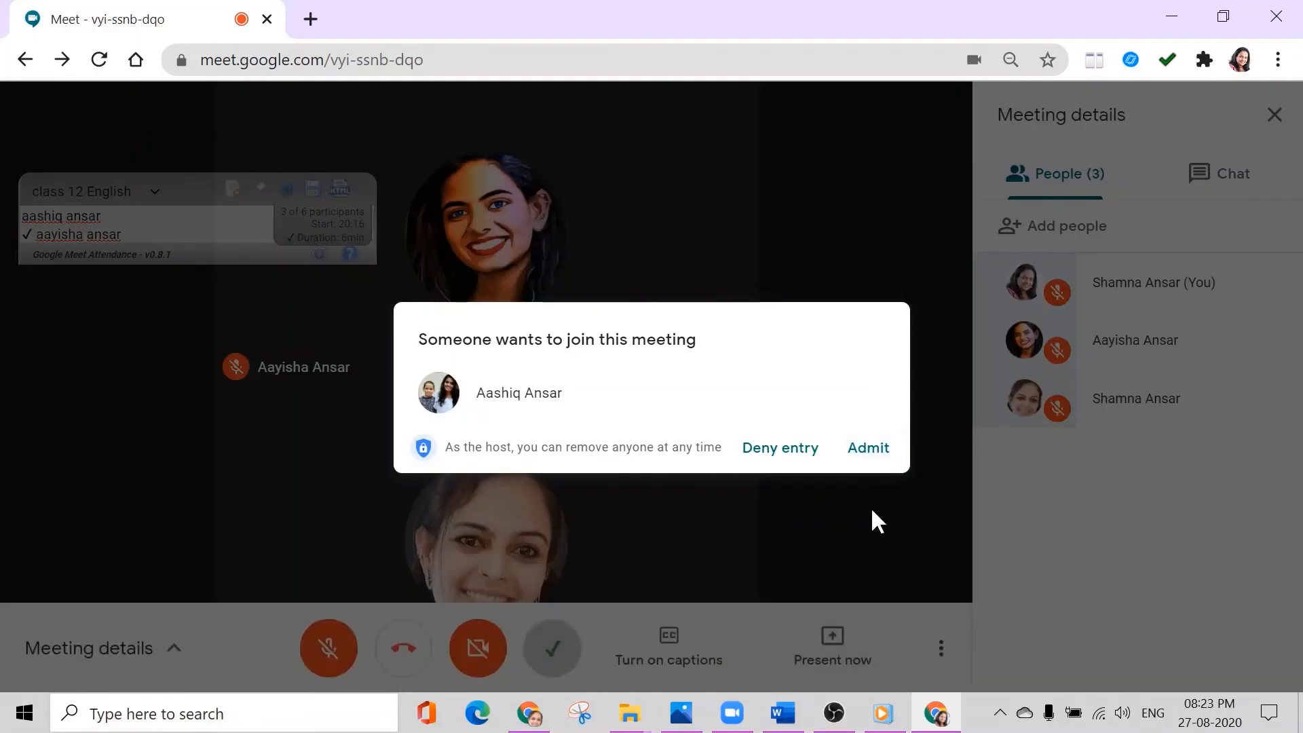
pyautogui.click(870, 452)
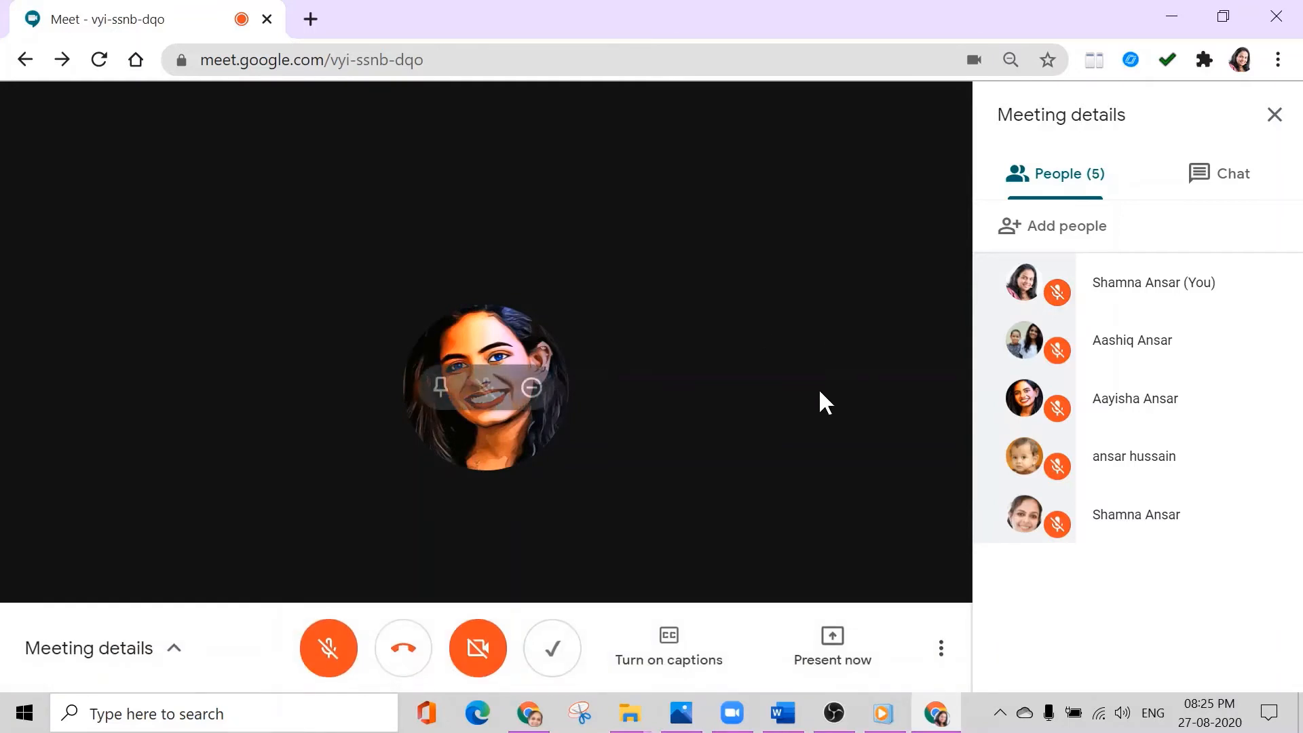
# - Change the meeting layout to Tiled
pyautogui.click(941, 648)
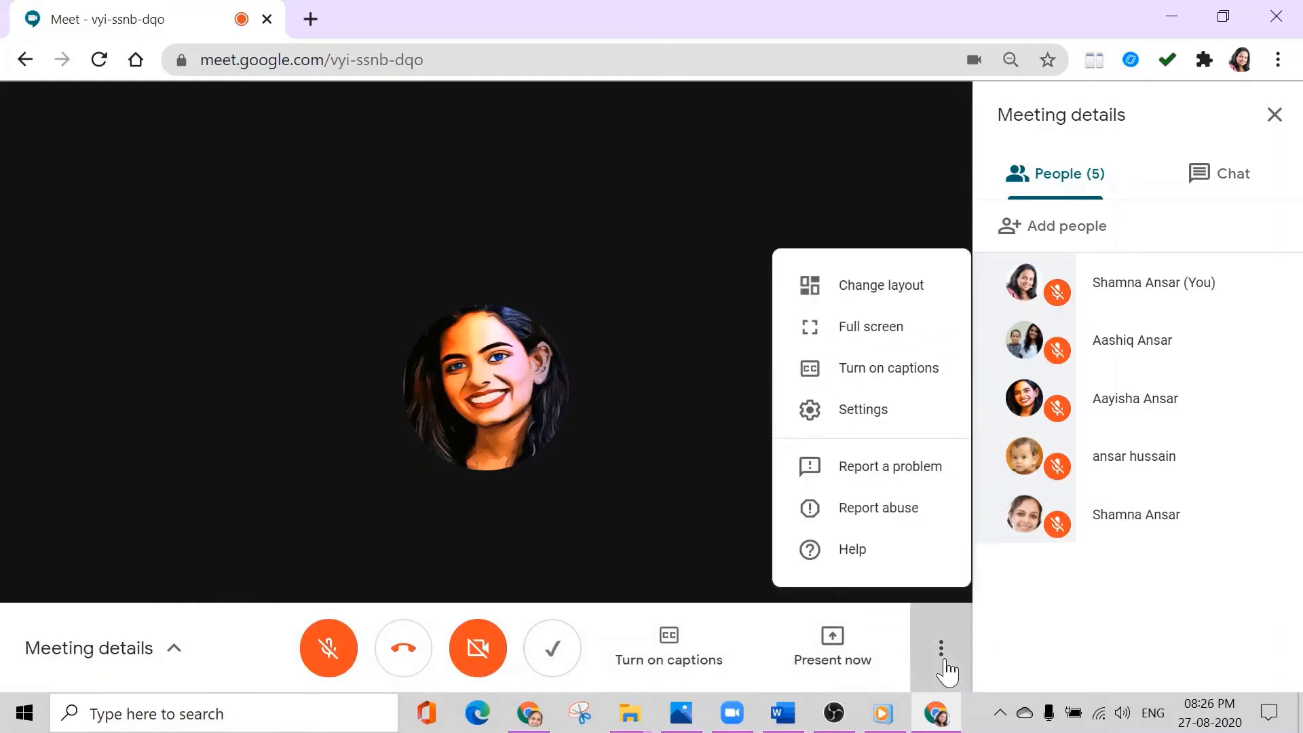
pyautogui.click(864, 293)
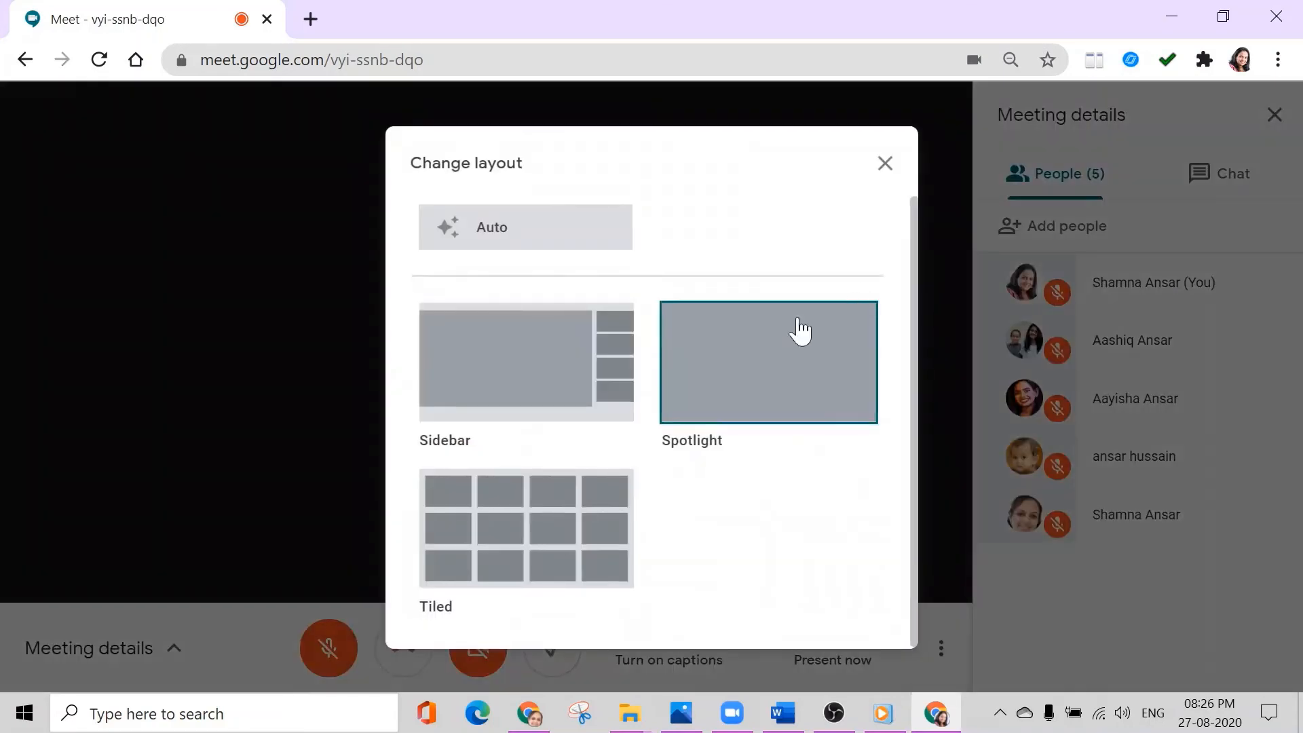
pyautogui.click(575, 541)
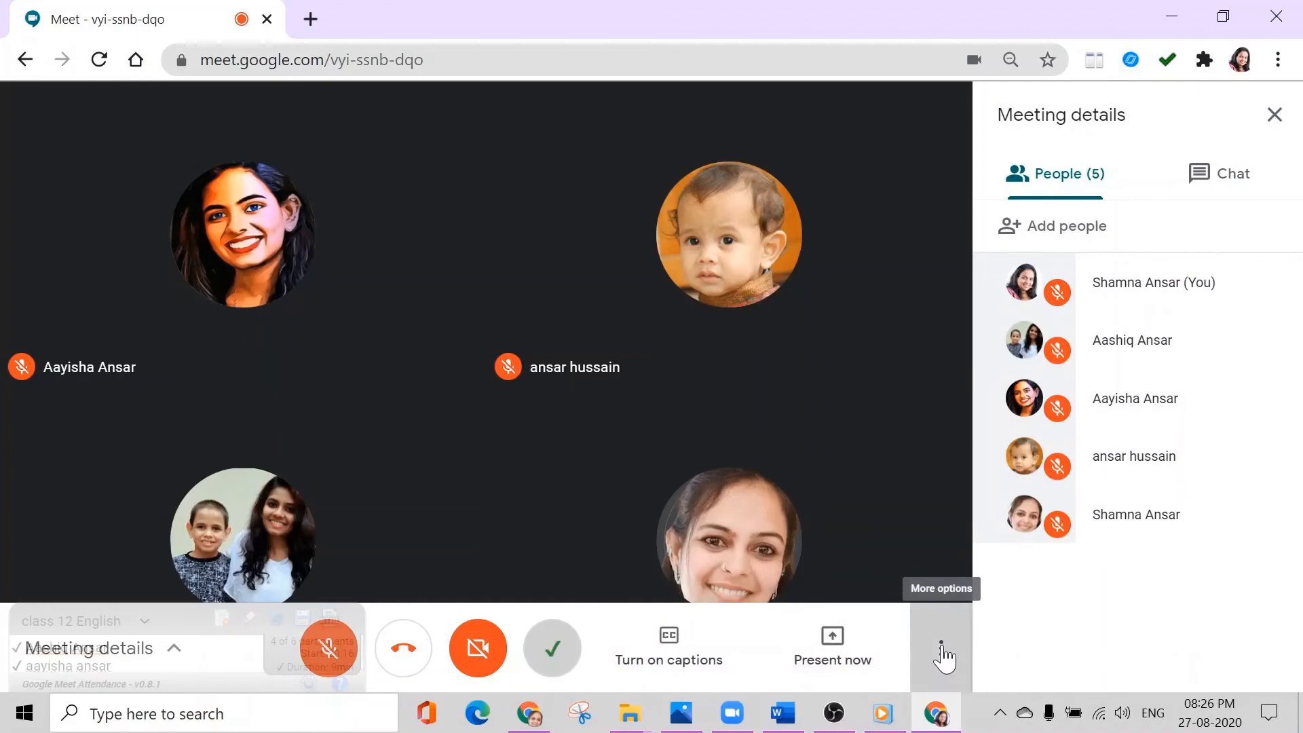
# - Switch the meeting layout to Spotlight
pyautogui.click(942, 650)
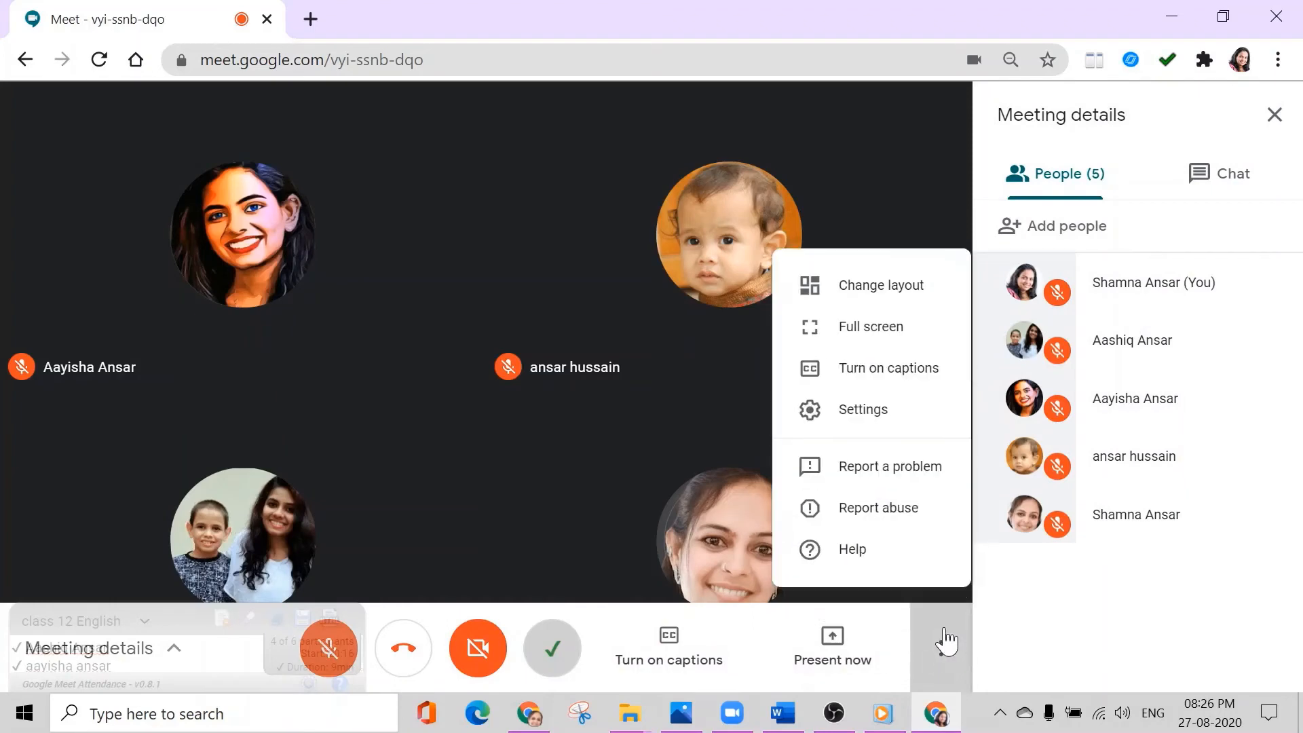
pyautogui.click(842, 296)
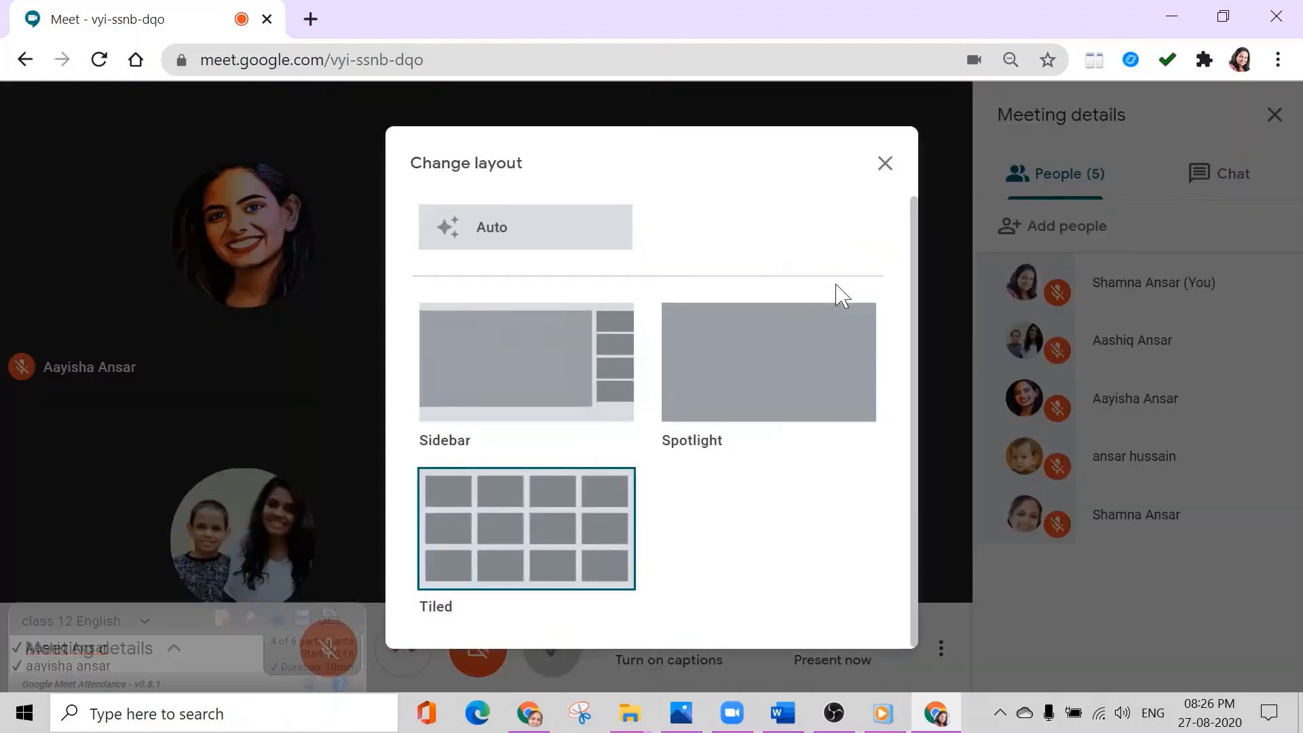
pyautogui.click(753, 362)
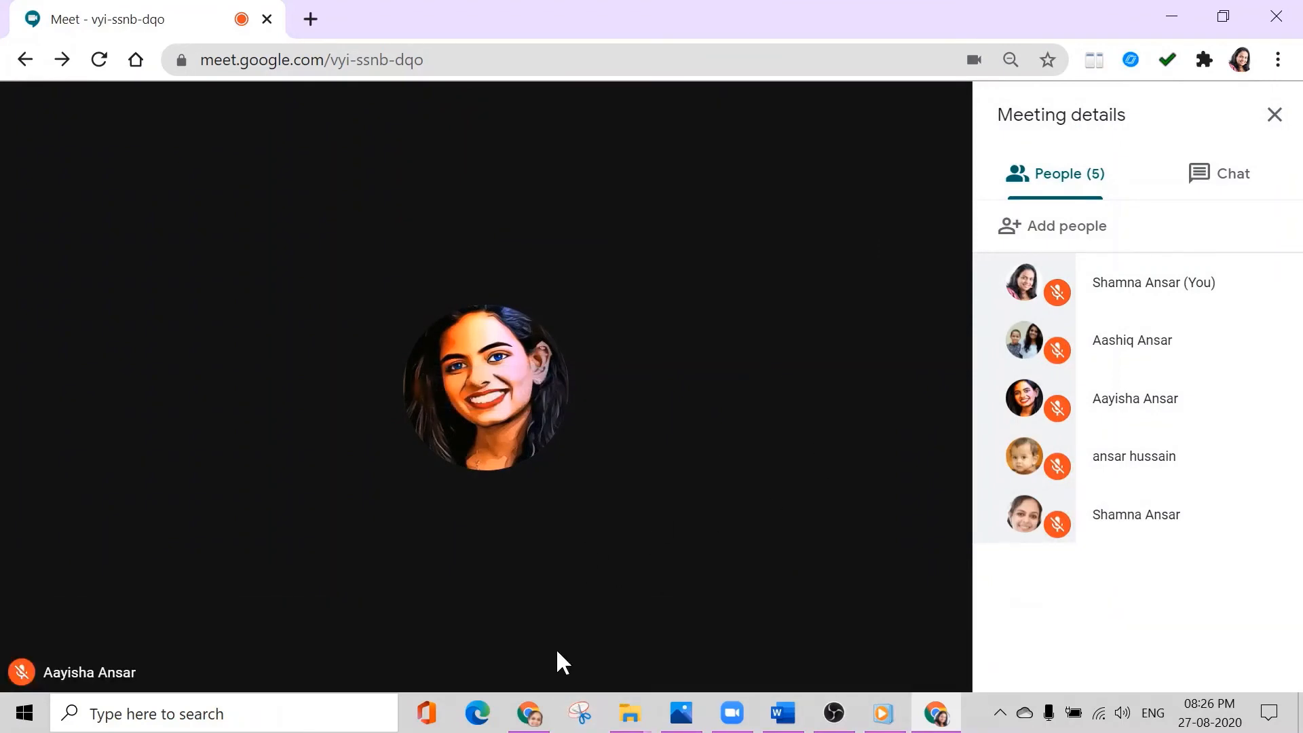
# - Return to the Tiled view and show the attendance window over the meeting again
pyautogui.click(553, 648)
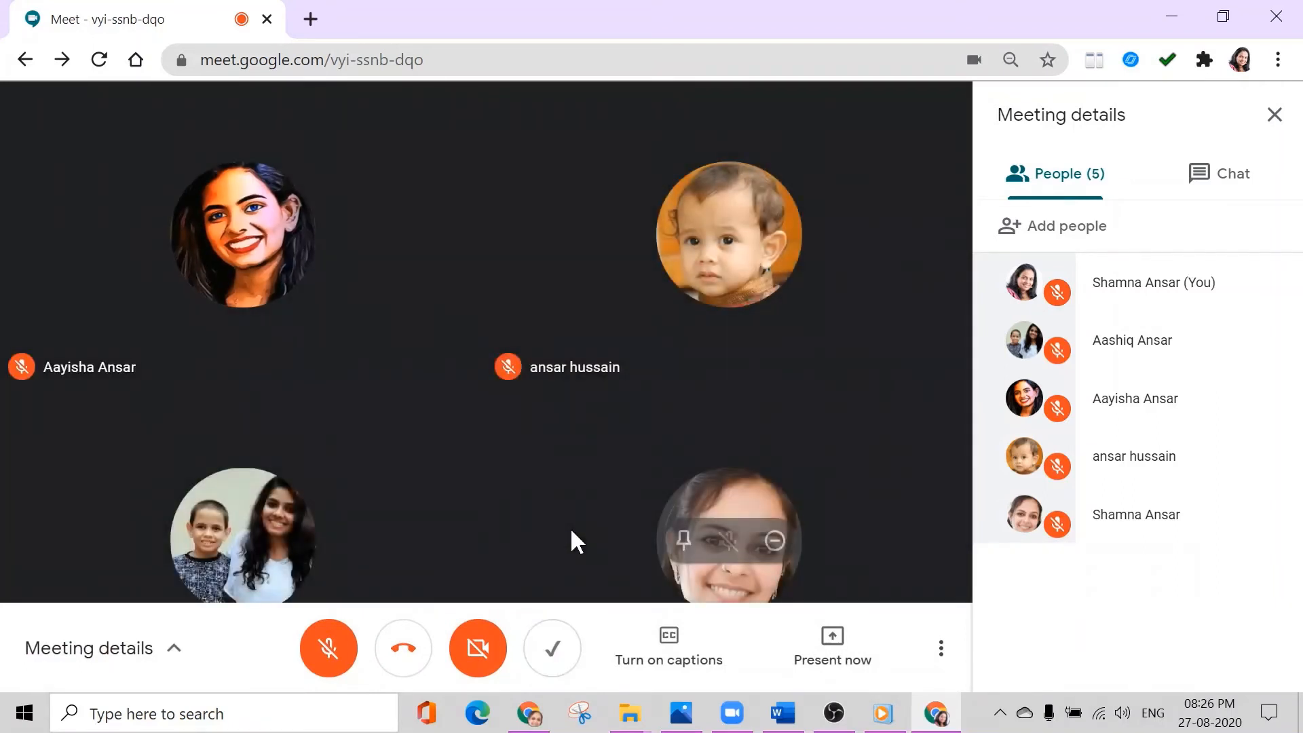
pyautogui.click(553, 652)
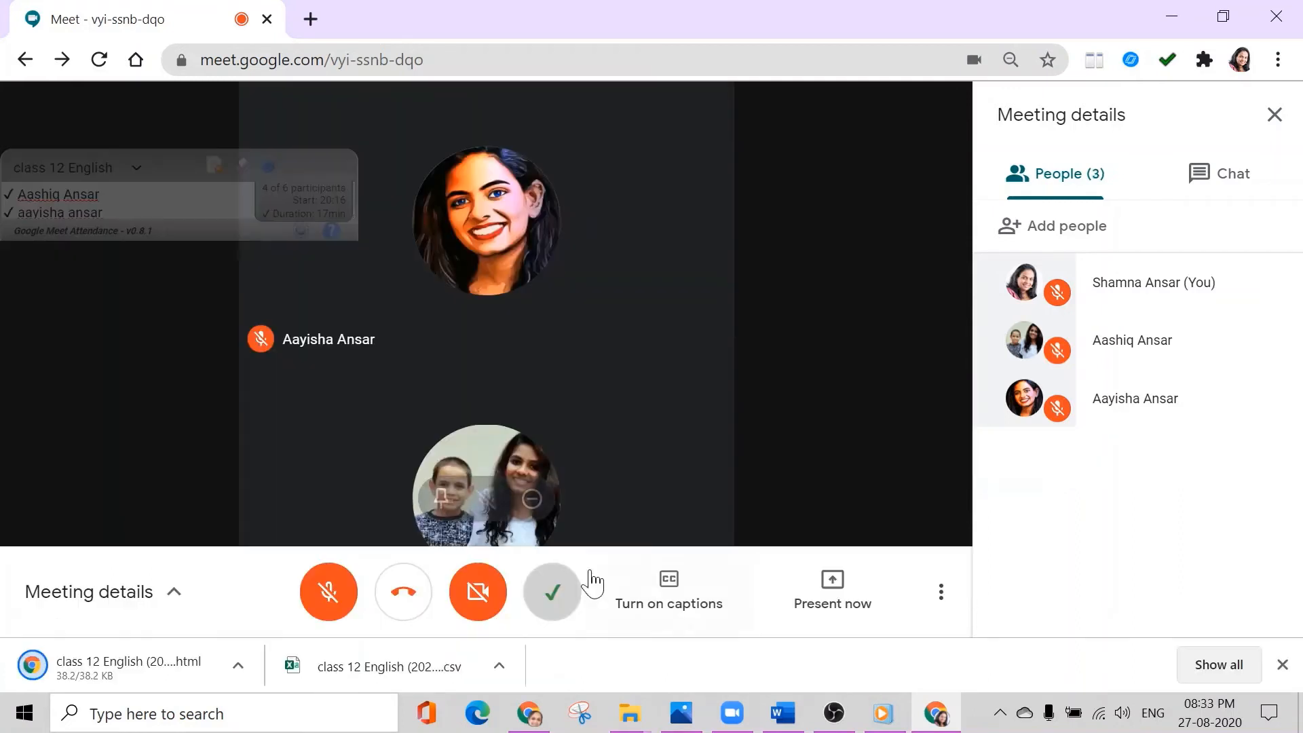
# - Leave the meeting, saving its attendance as the CSV file "class 12 English (2020-08-27) (1)", and open that file in Excel
pyautogui.click(405, 597)
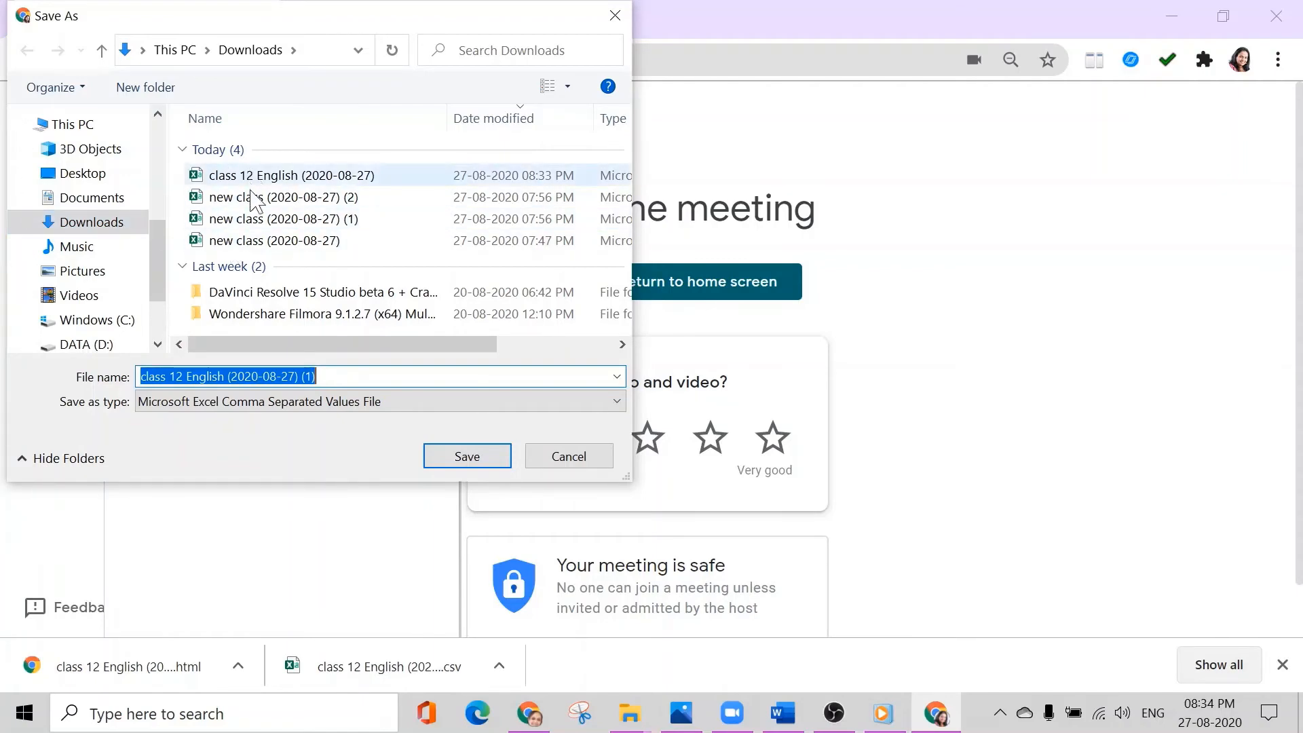
pyautogui.click(471, 456)
pyautogui.click(181, 675)
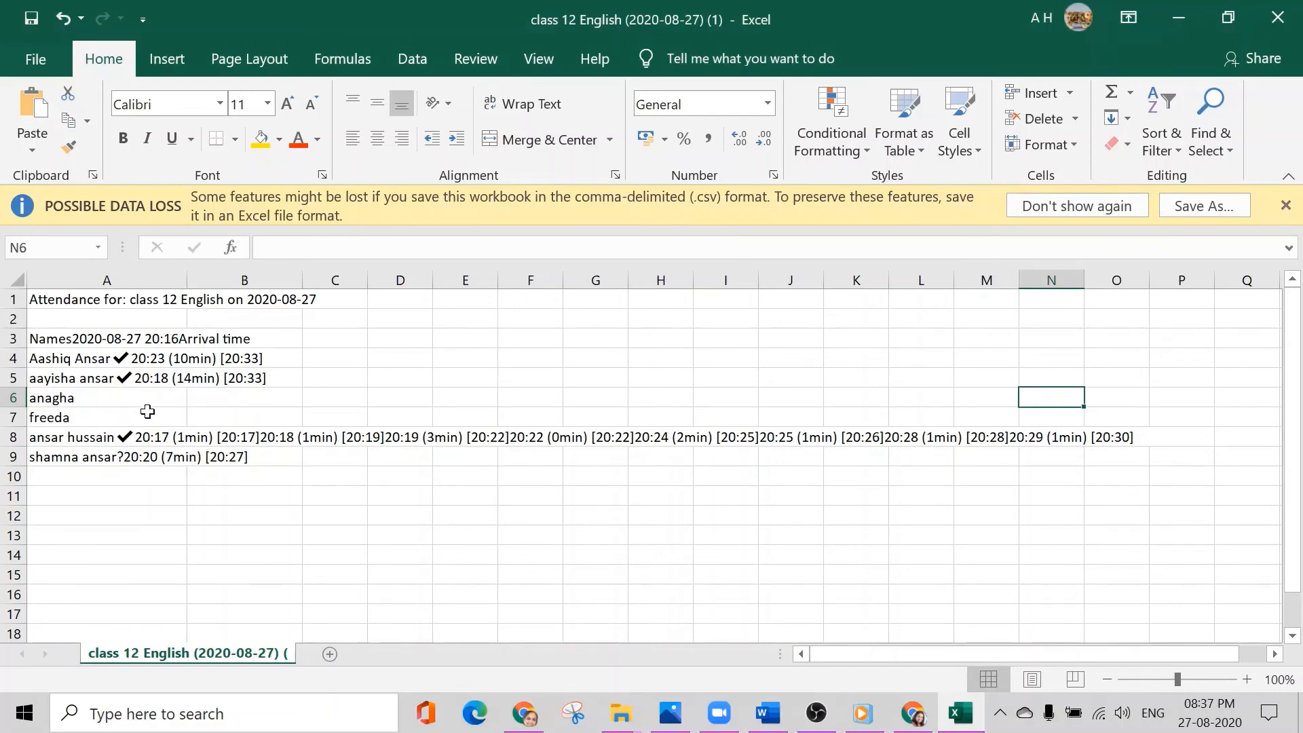
# - Switch back to Chrome and open the downloaded class 12 English HTML attendance report, showing the first student's attendance details
pyautogui.hotkey('alt', 'Tab')
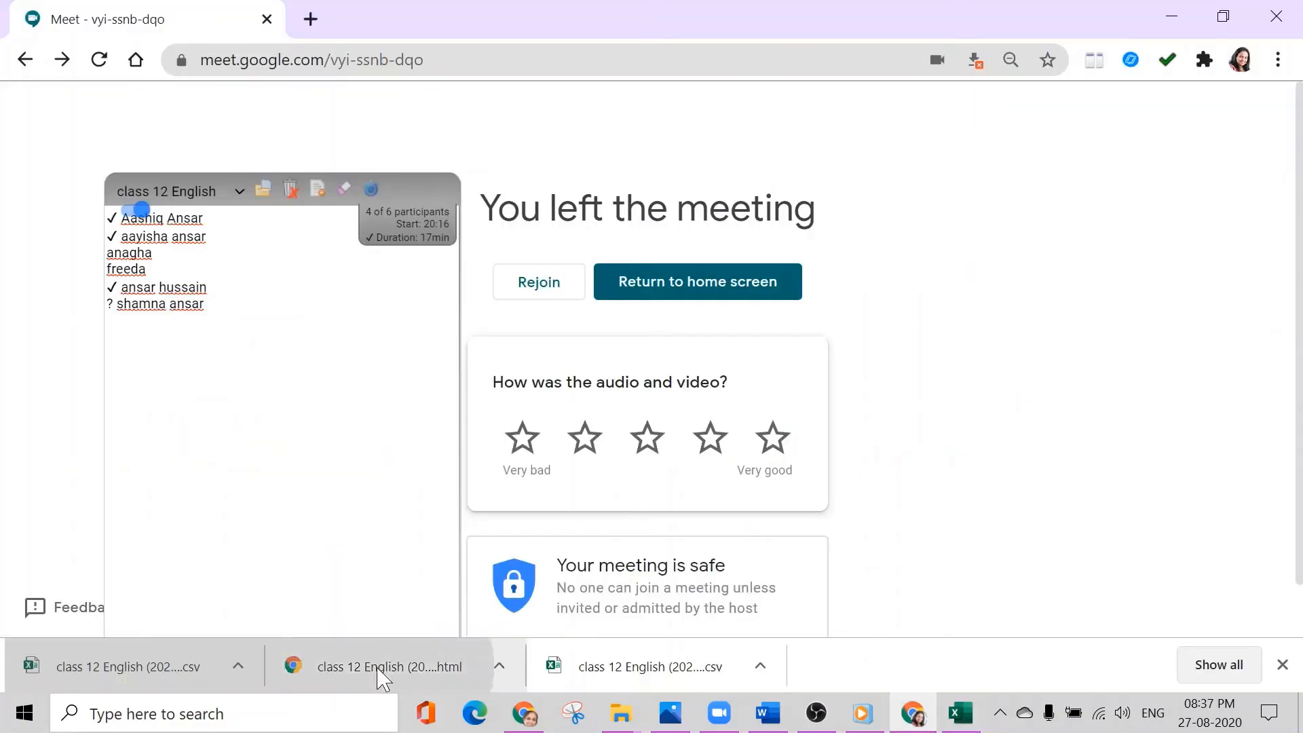
pyautogui.click(378, 671)
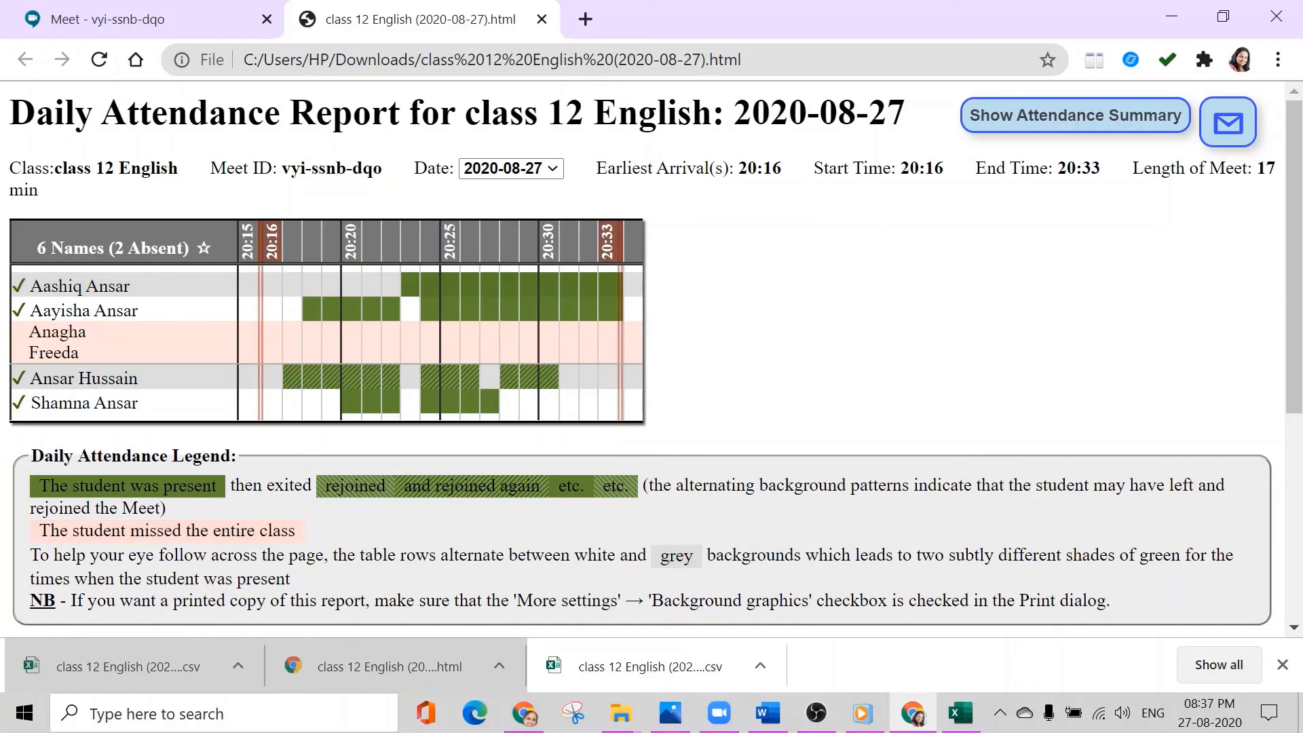
pyautogui.moveTo(83, 299)
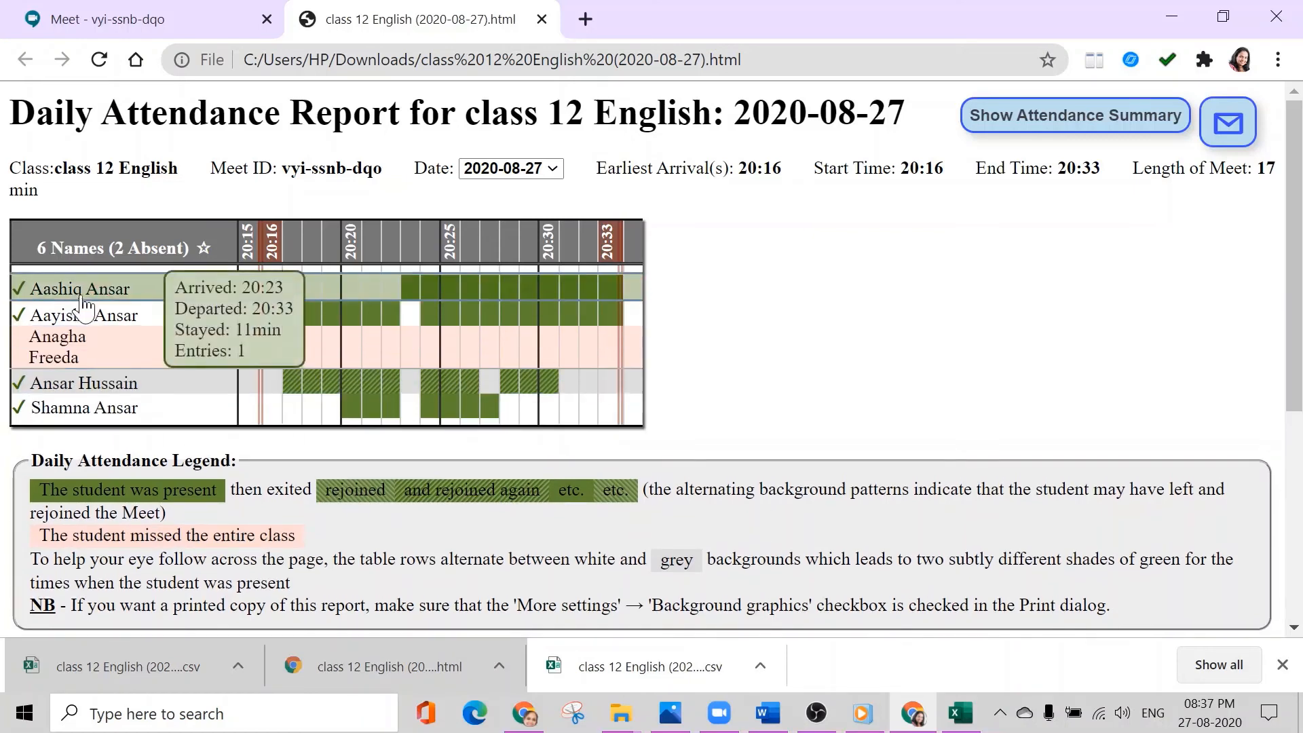